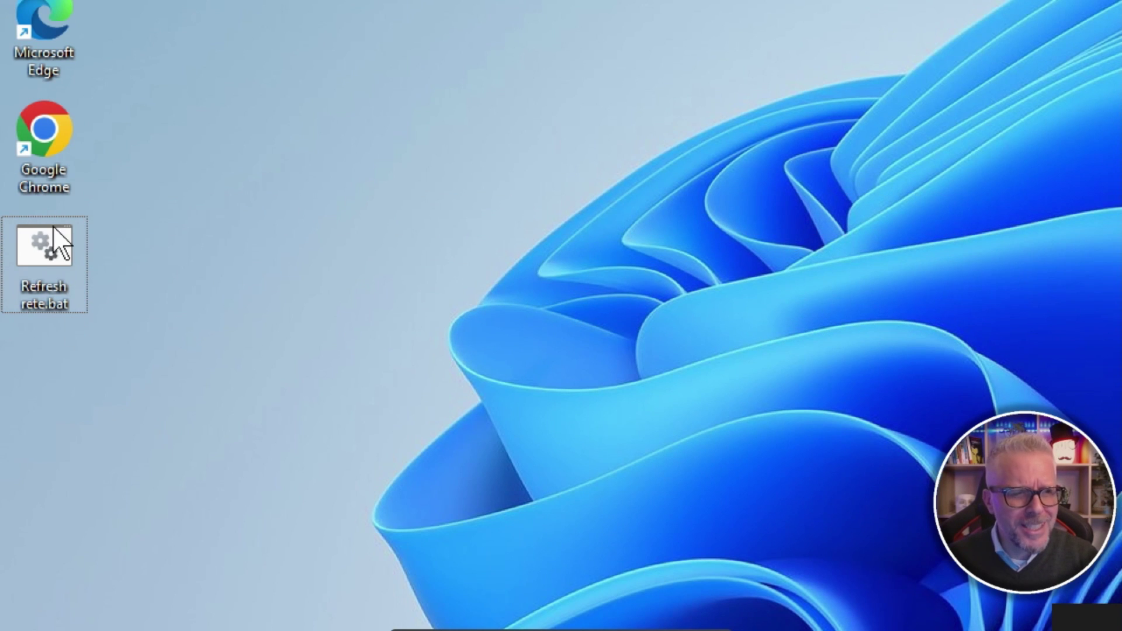
Open Refresh rete.bat from the desktop in Notepad++ and highlight the DNS cache echo line and the ipconfig /registerdns command
right_click(50, 242)
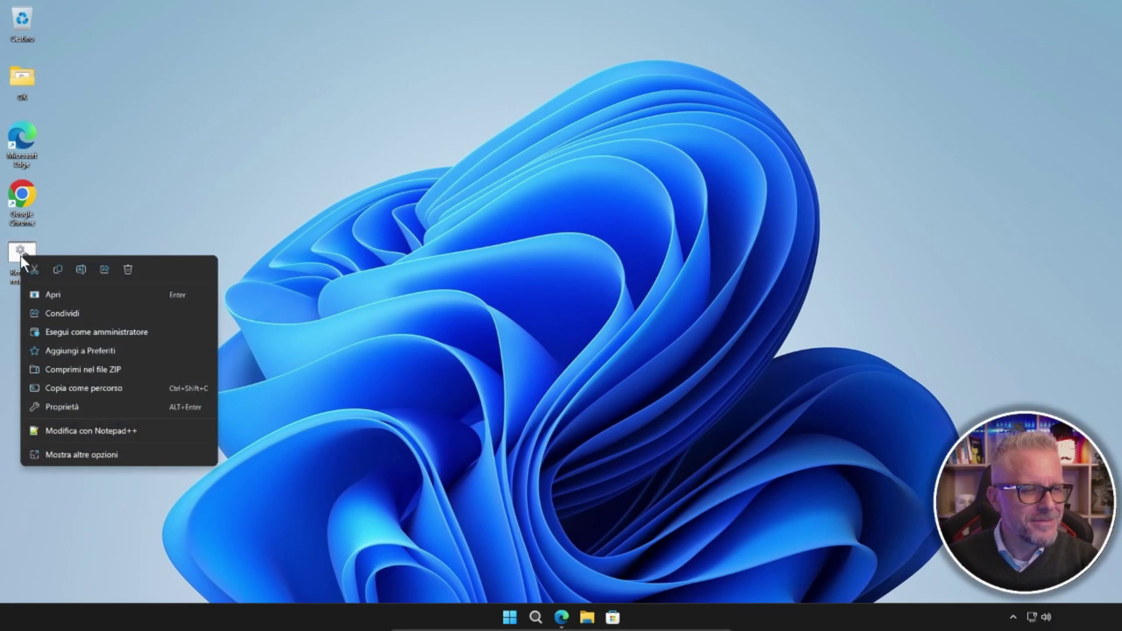
click(79, 431)
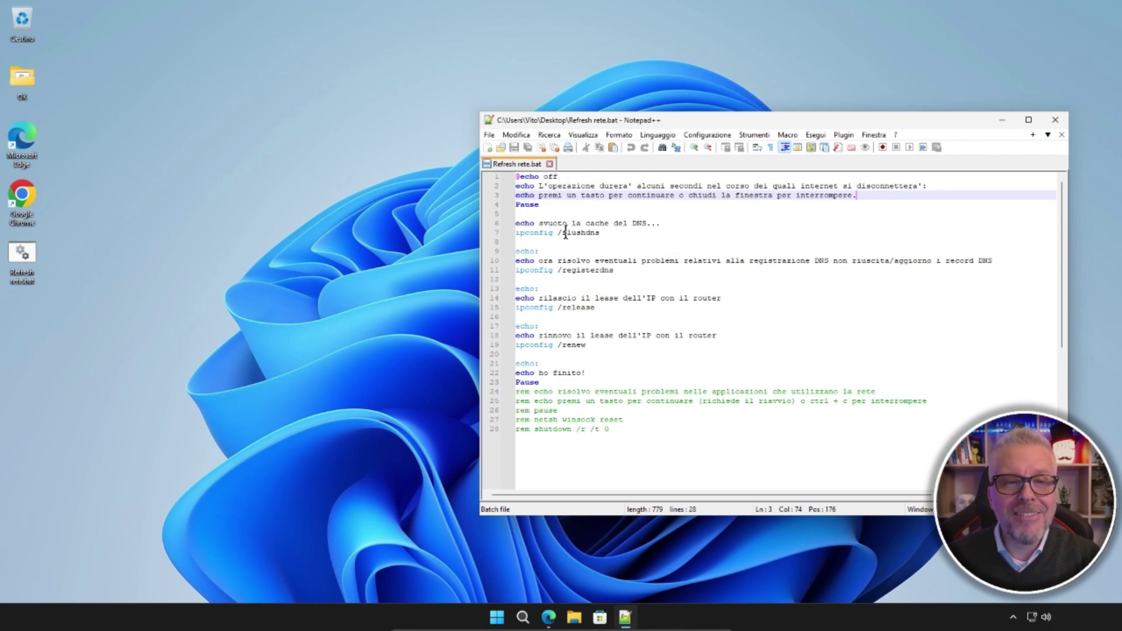
drag(539, 224, 644, 225)
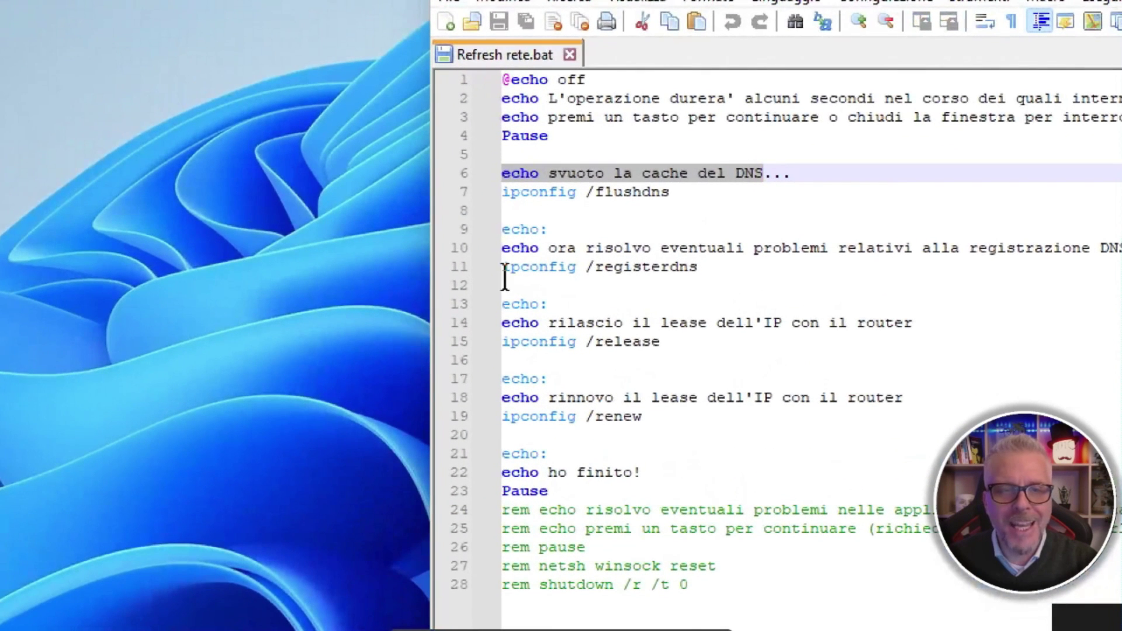
click(515, 281)
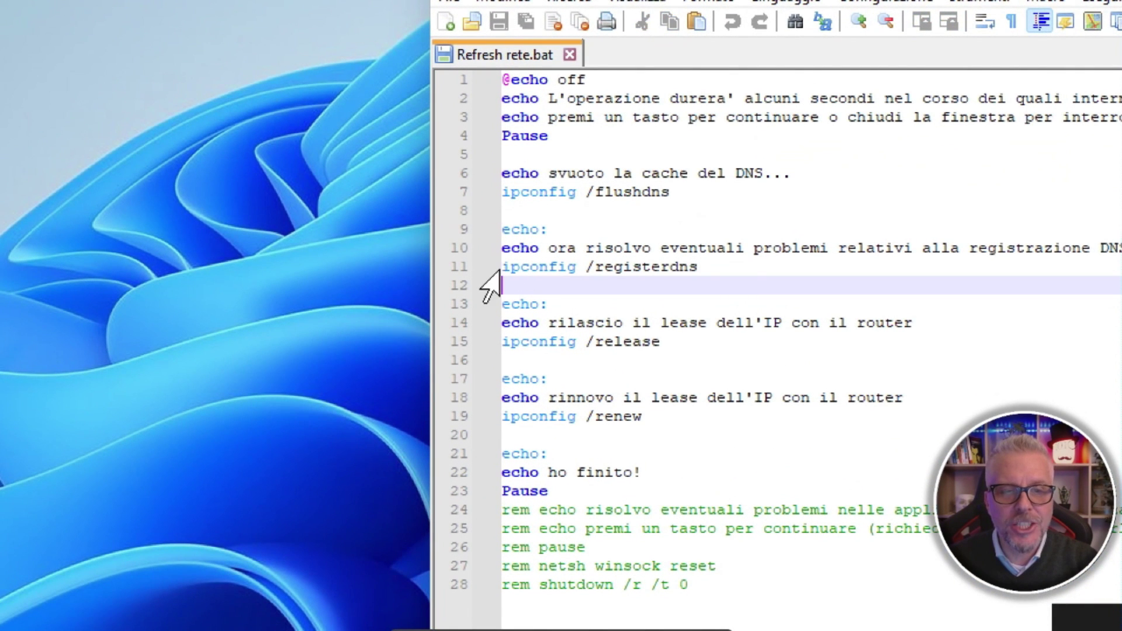
drag(504, 268, 709, 269)
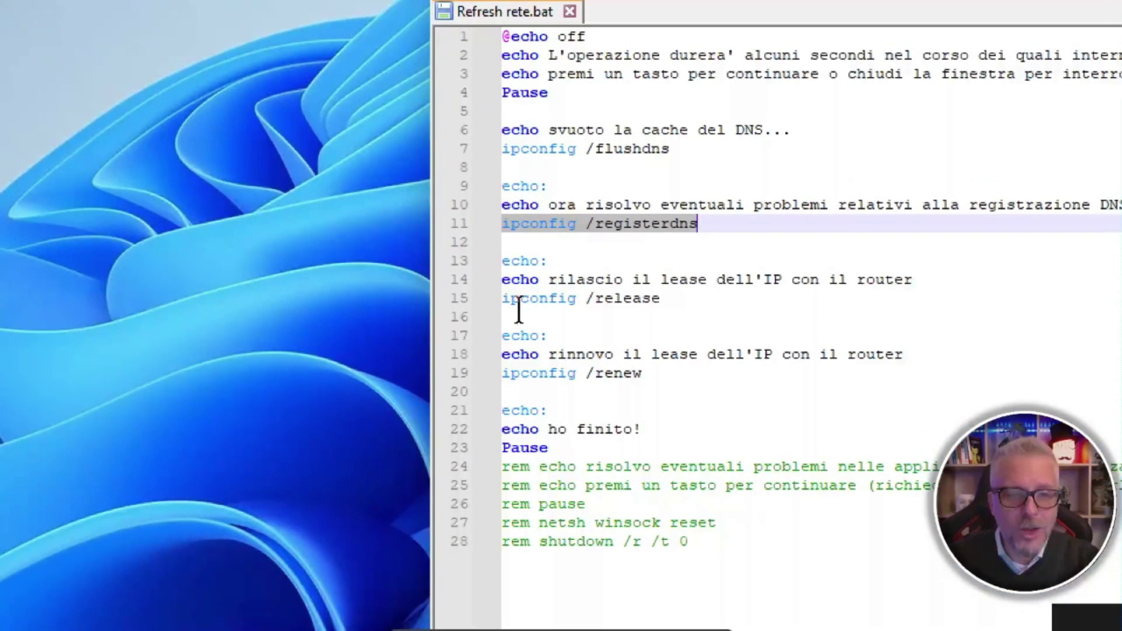
Highlight the ipconfig /release command on line 15 and the ipconfig /renew command on line 19
drag(505, 313, 650, 300)
click(643, 300)
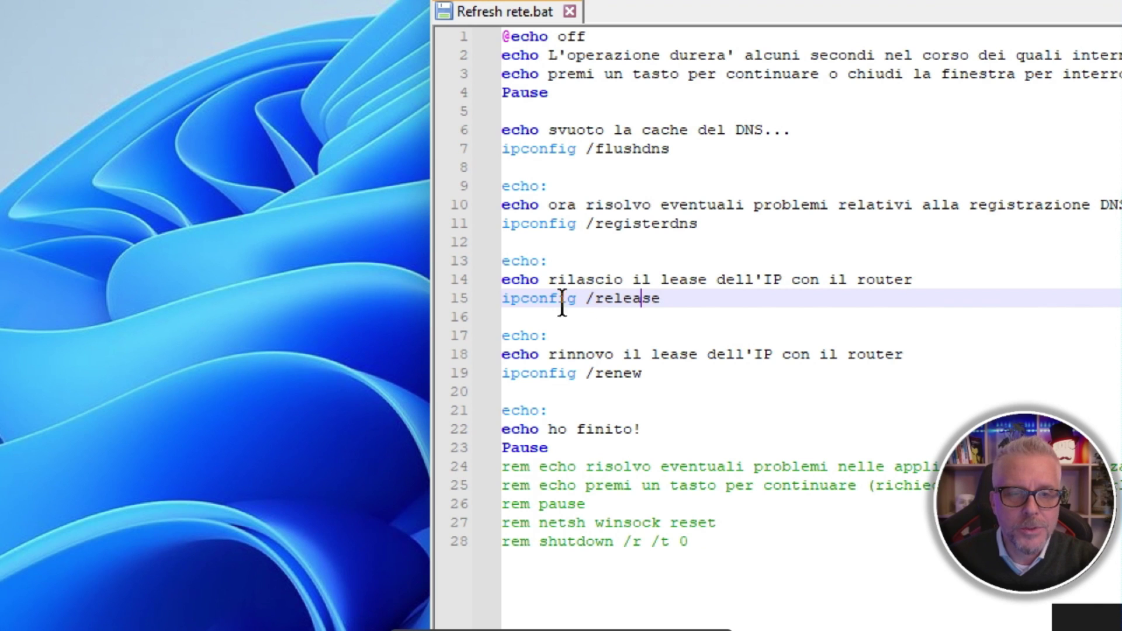
drag(503, 301, 688, 304)
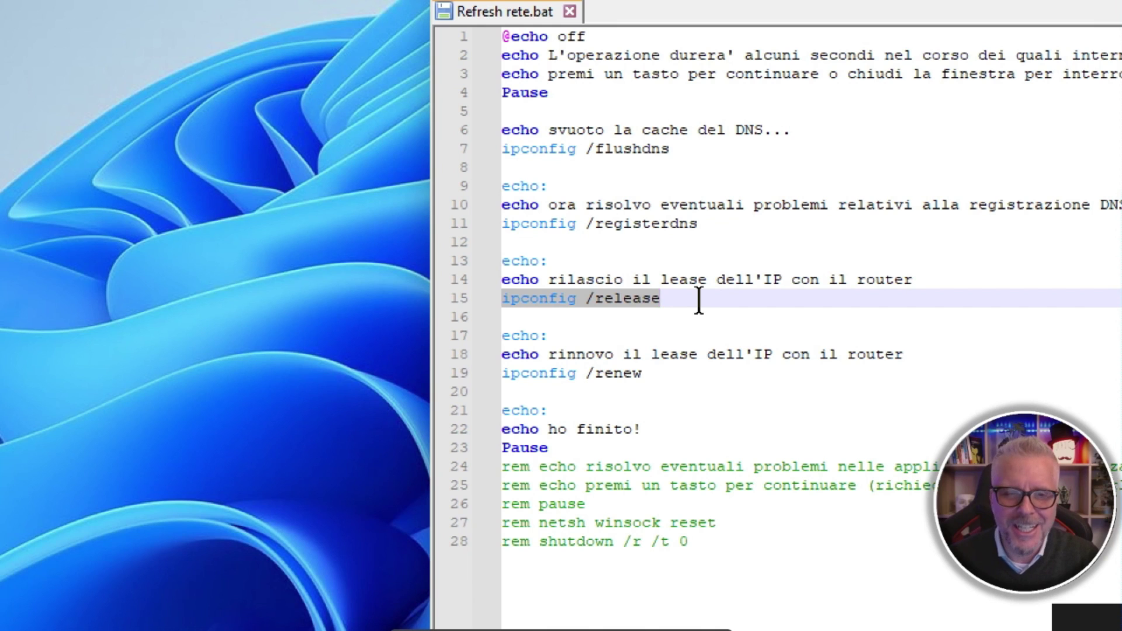
click(663, 373)
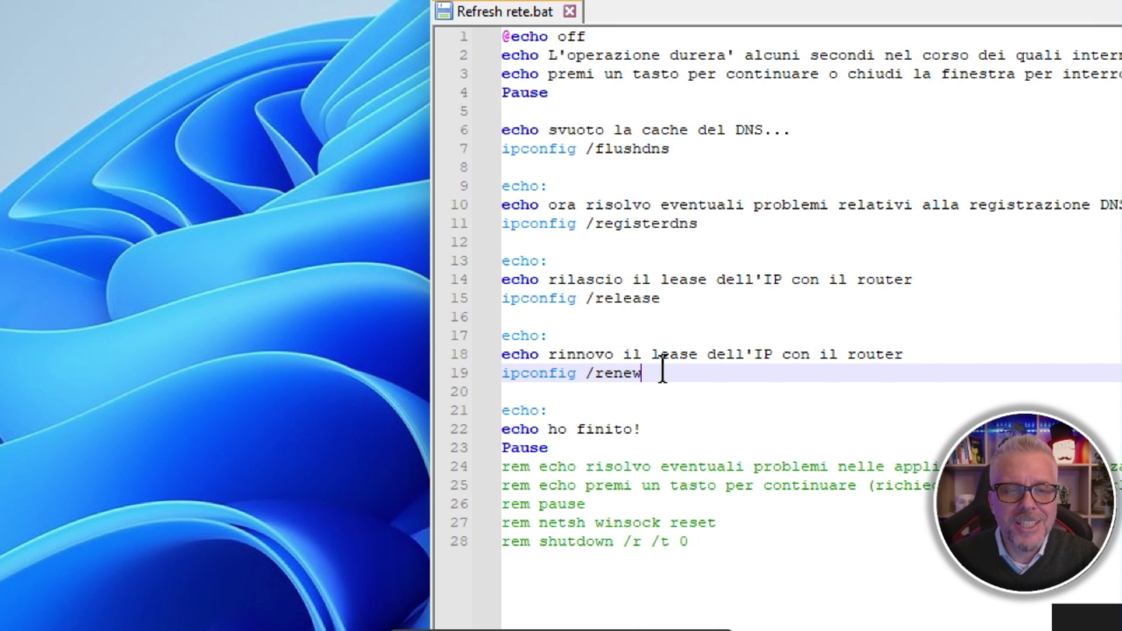
drag(662, 373, 479, 386)
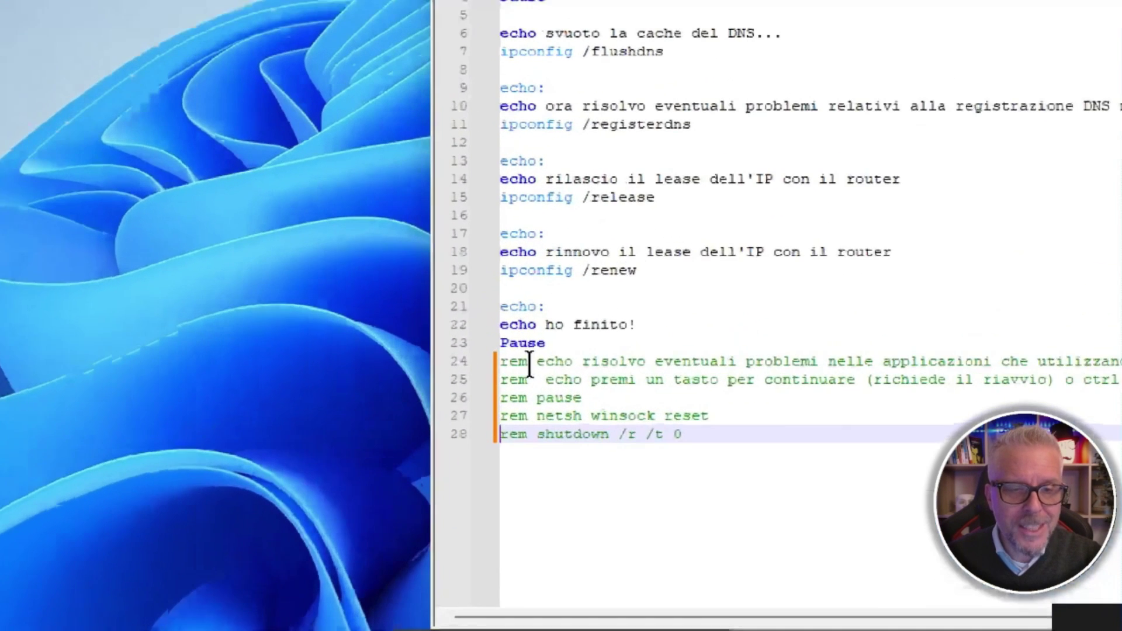
Highlight the rem prefix on line 24 and the shutdown /r /t 0 command on line 28, and close Notepad++
double_click(519, 363)
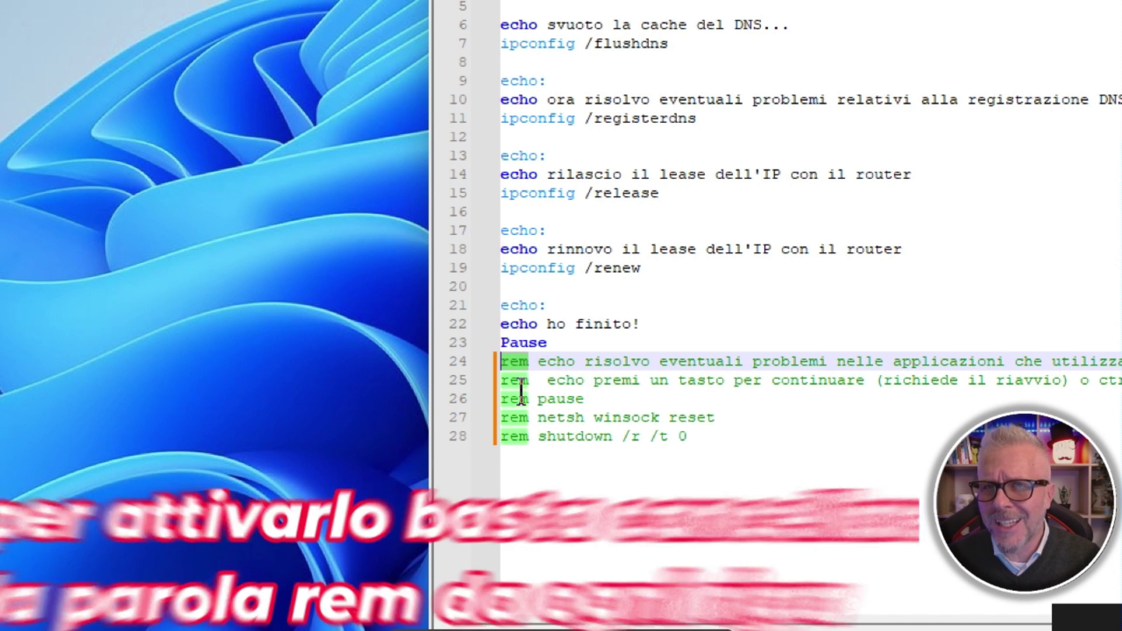
drag(537, 436, 690, 437)
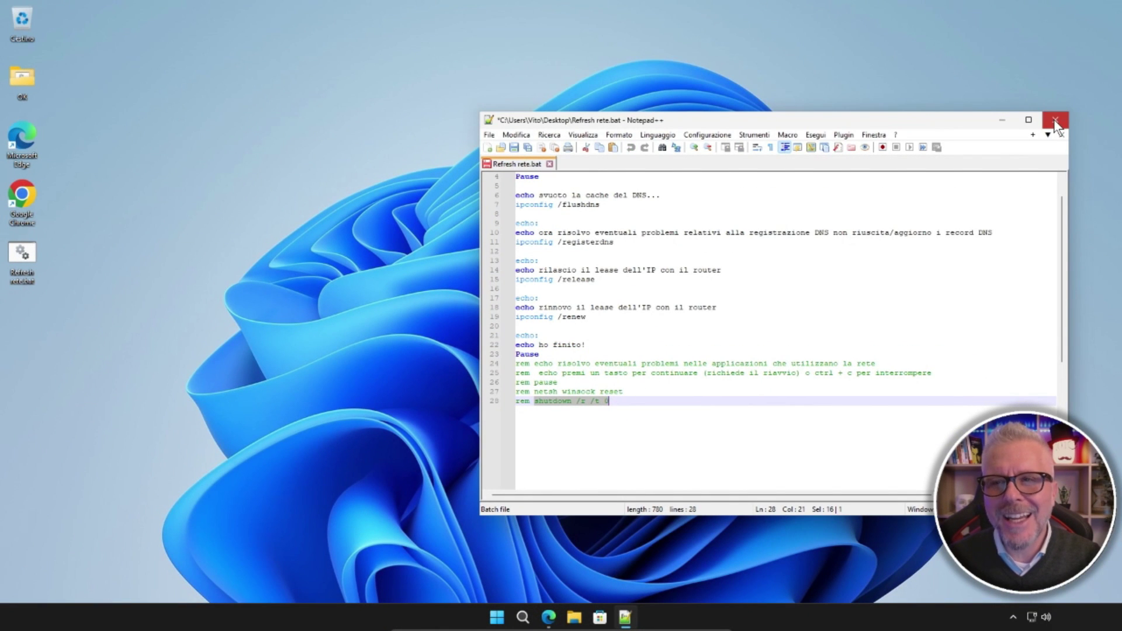
click(1055, 121)
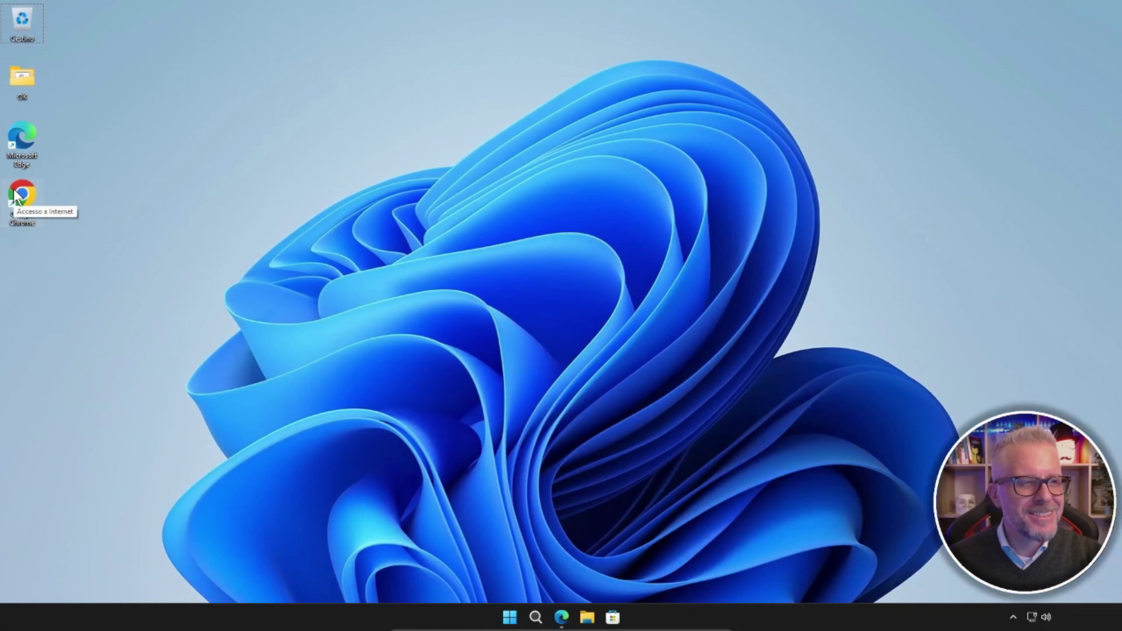
Switch to Google Chrome, search Google for "gentiluomo digitale" and open the Gentiluomo Digitale home page
double_click(35, 202)
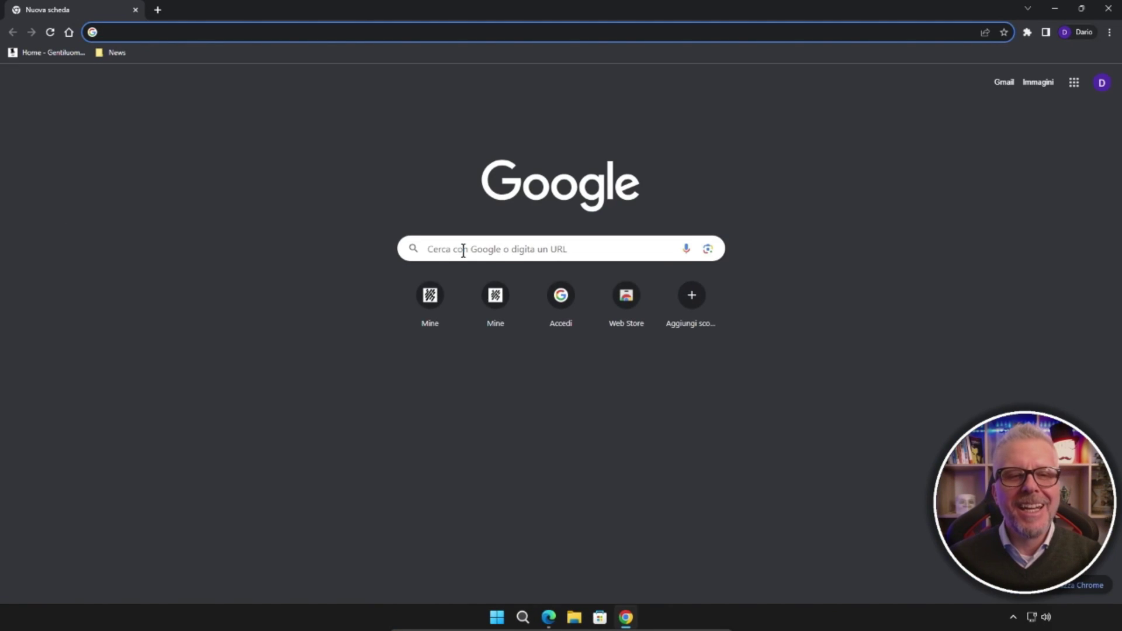
click(463, 250)
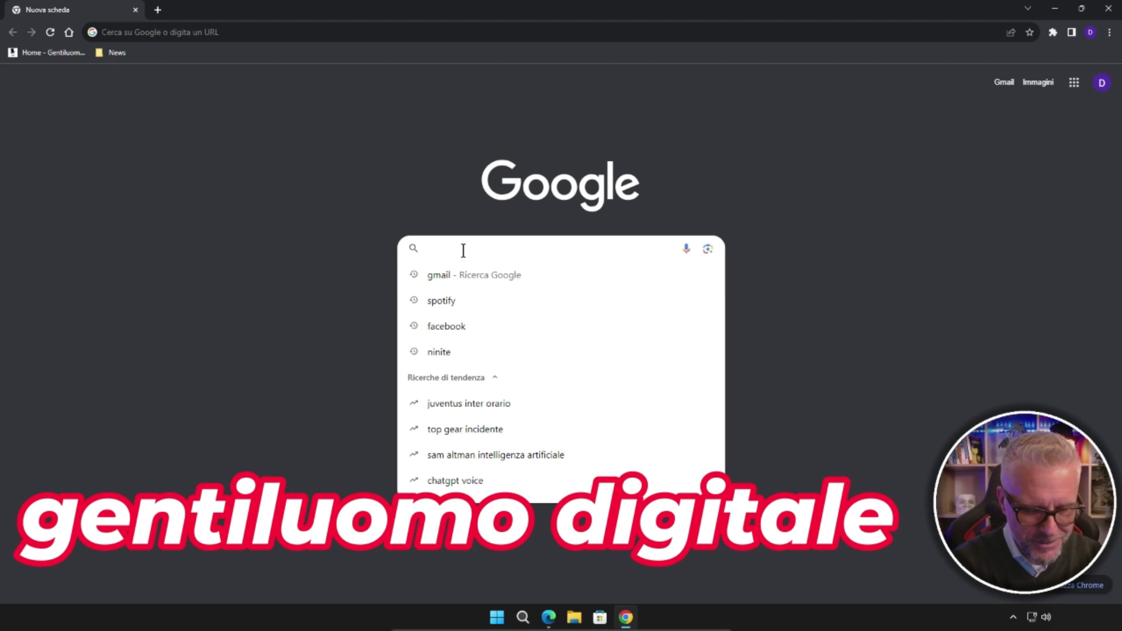
text(gentiluomo digitale)
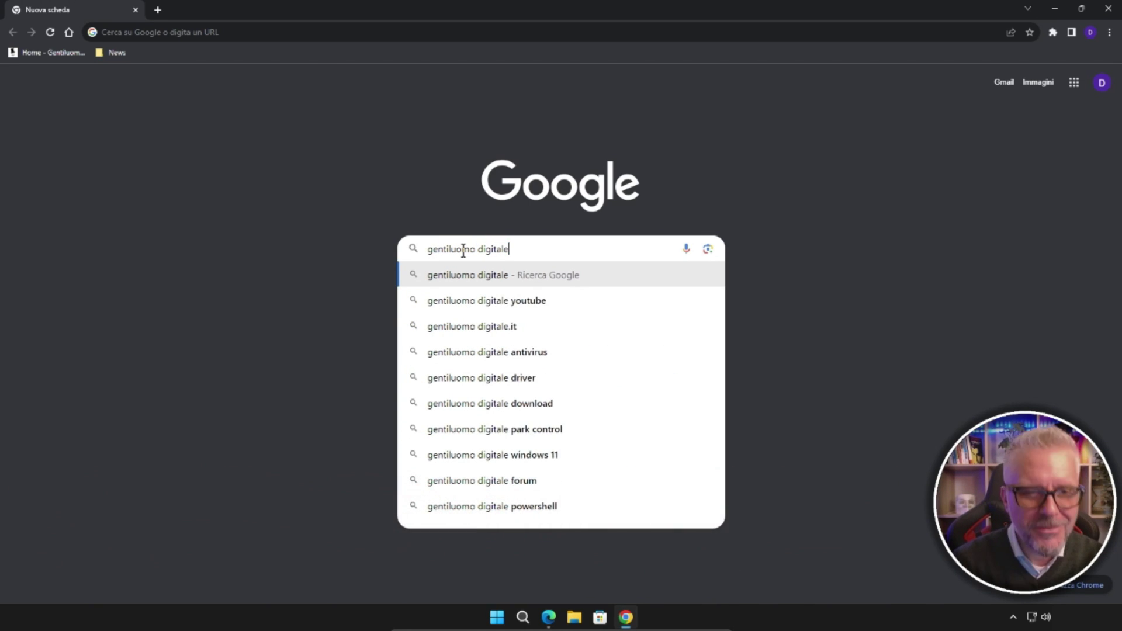
key(Return)
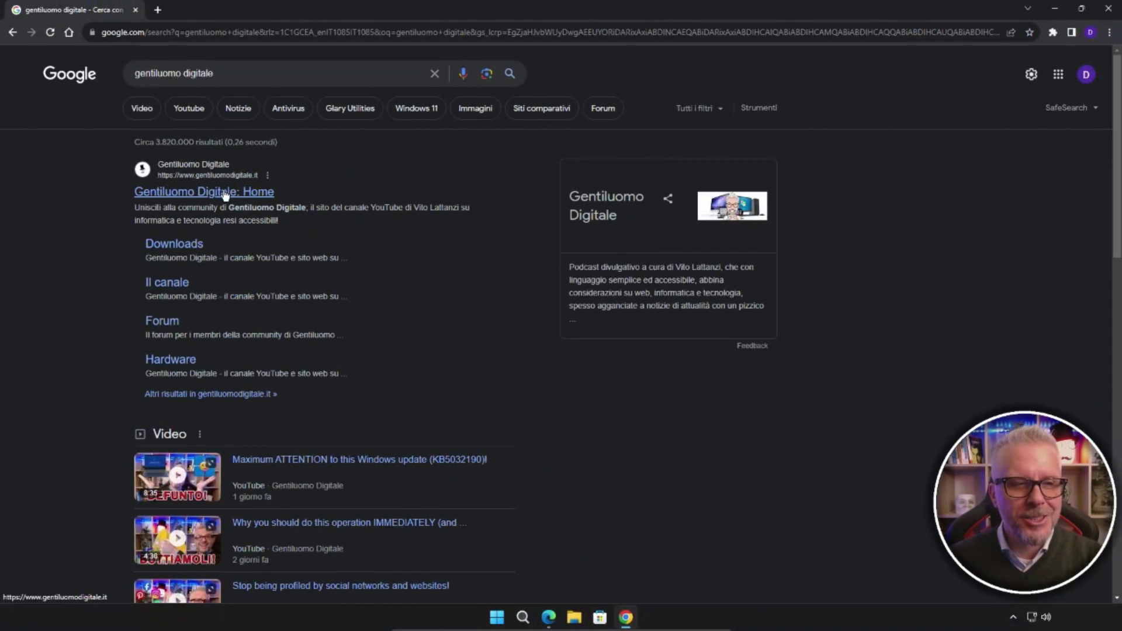
click(226, 193)
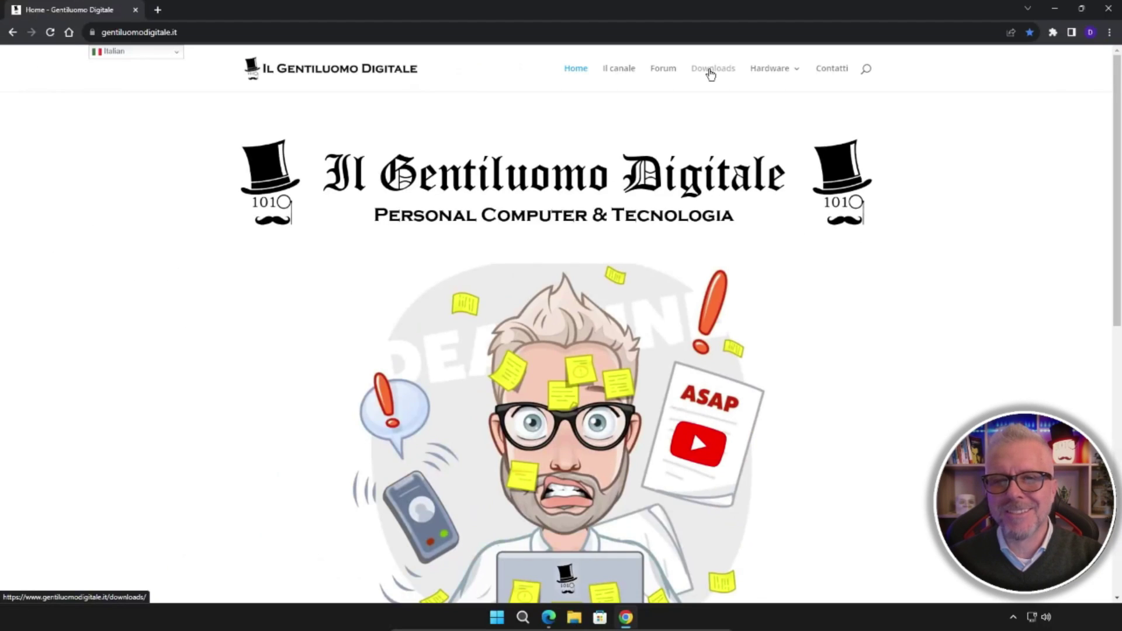
Download refresh-rete.zip from the Refresh rete entry on the site's Downloads page
click(712, 87)
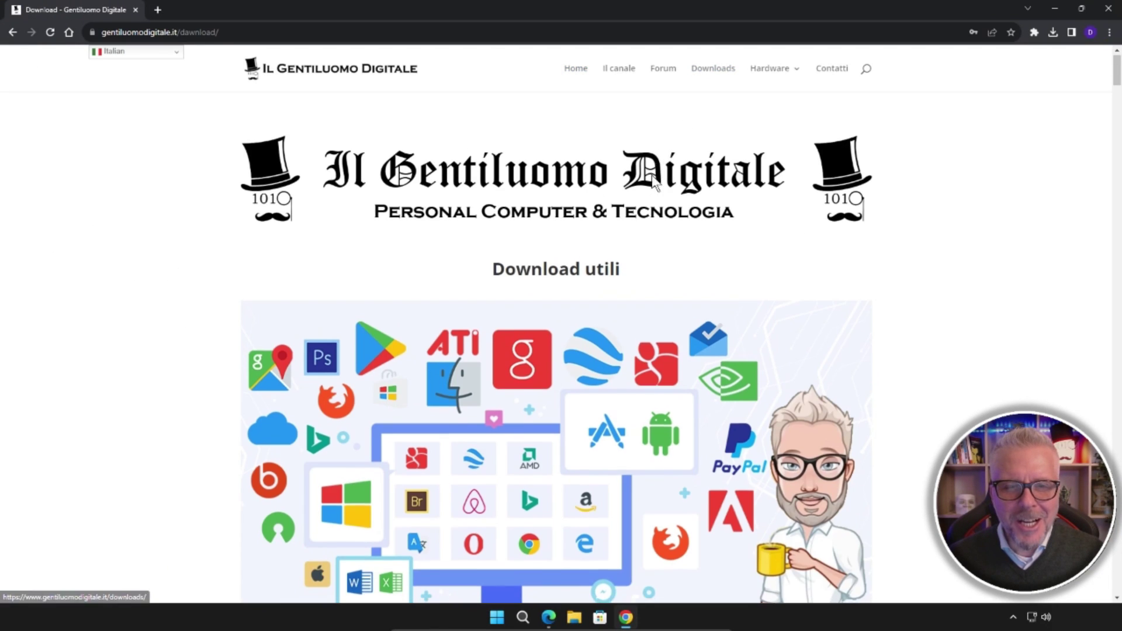
scroll(626, 228, down, 5)
scroll(625, 228, down, 6)
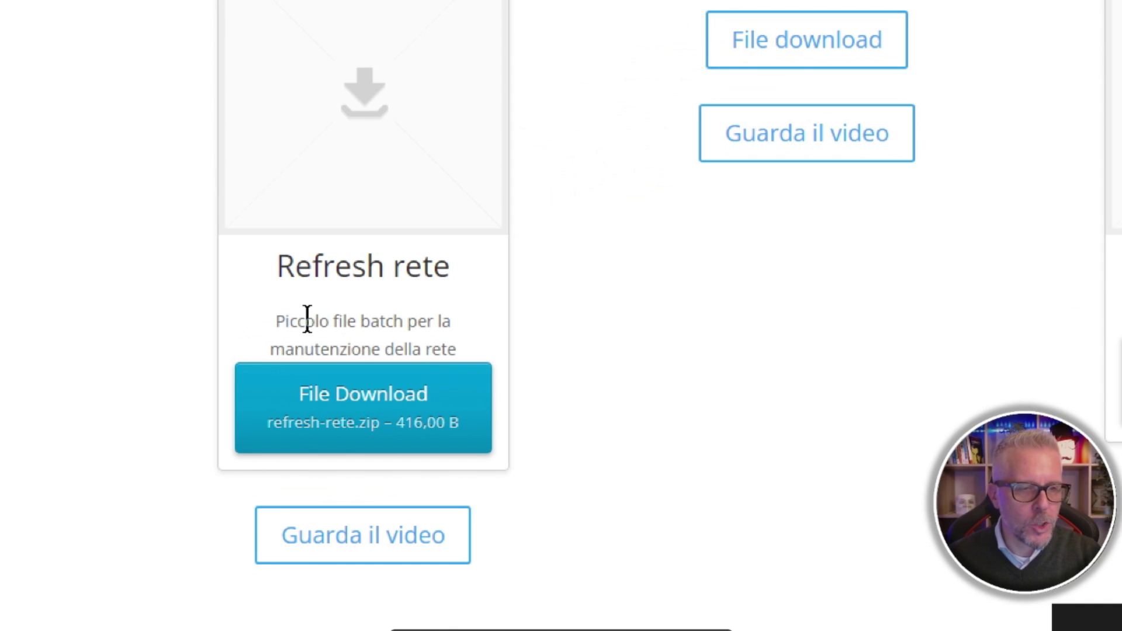
drag(278, 270, 474, 288)
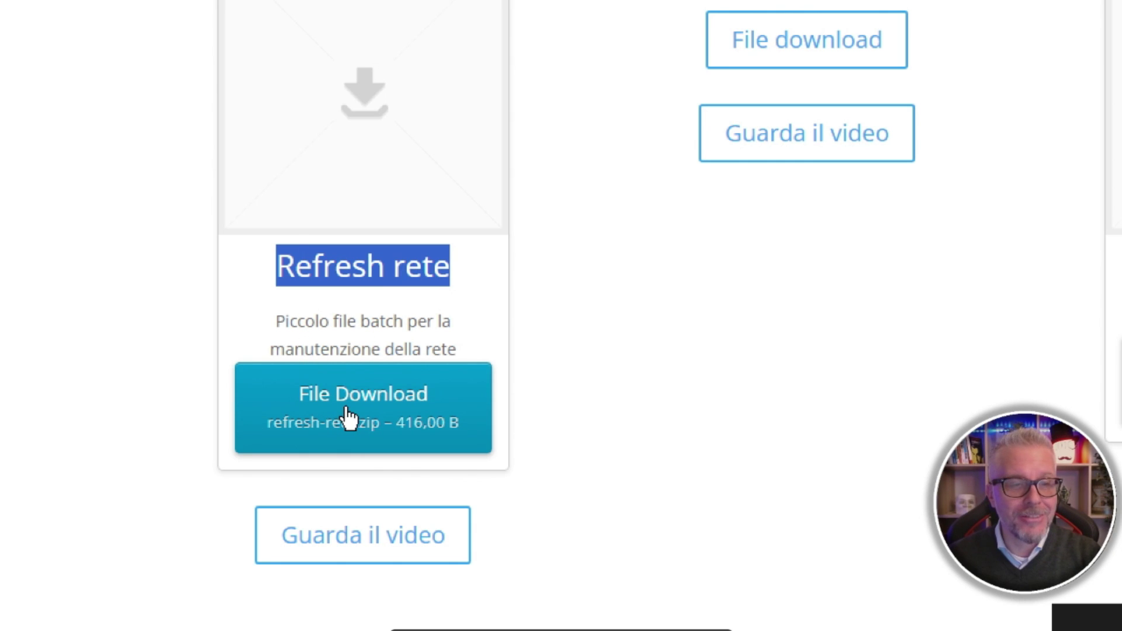
click(354, 412)
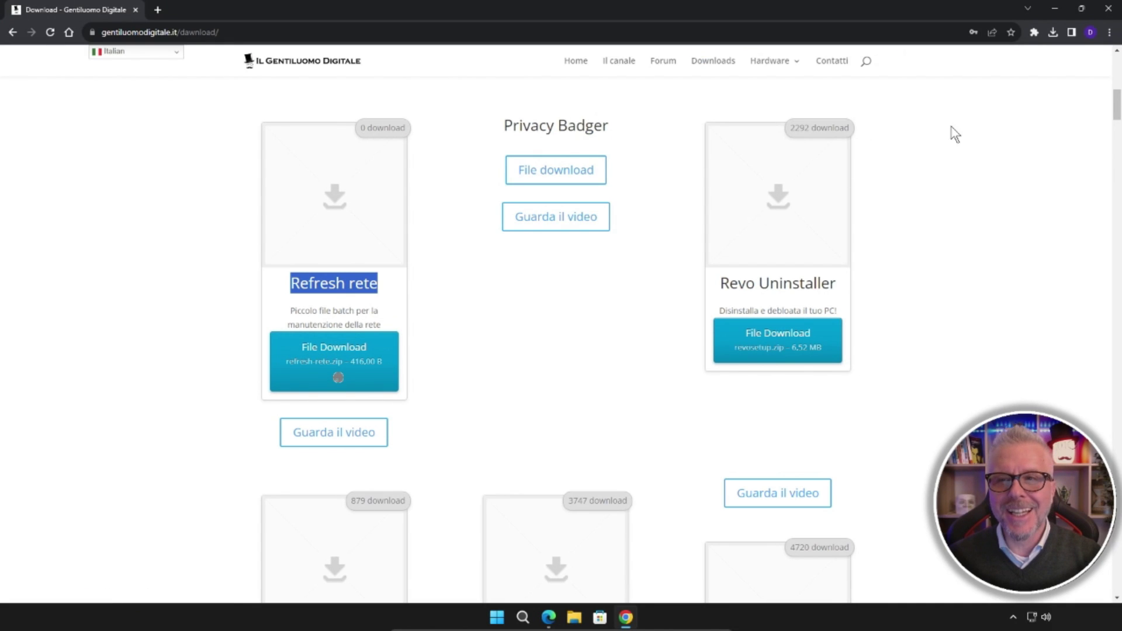
Open the downloaded refresh-rete.zip archive and close the browser
click(1054, 33)
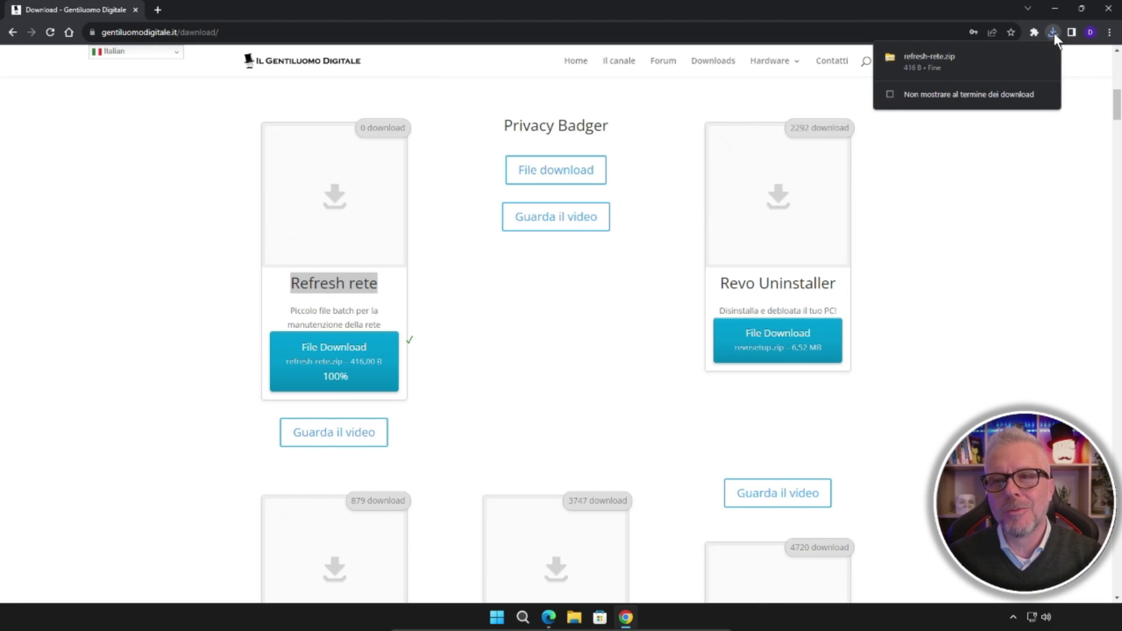
click(937, 67)
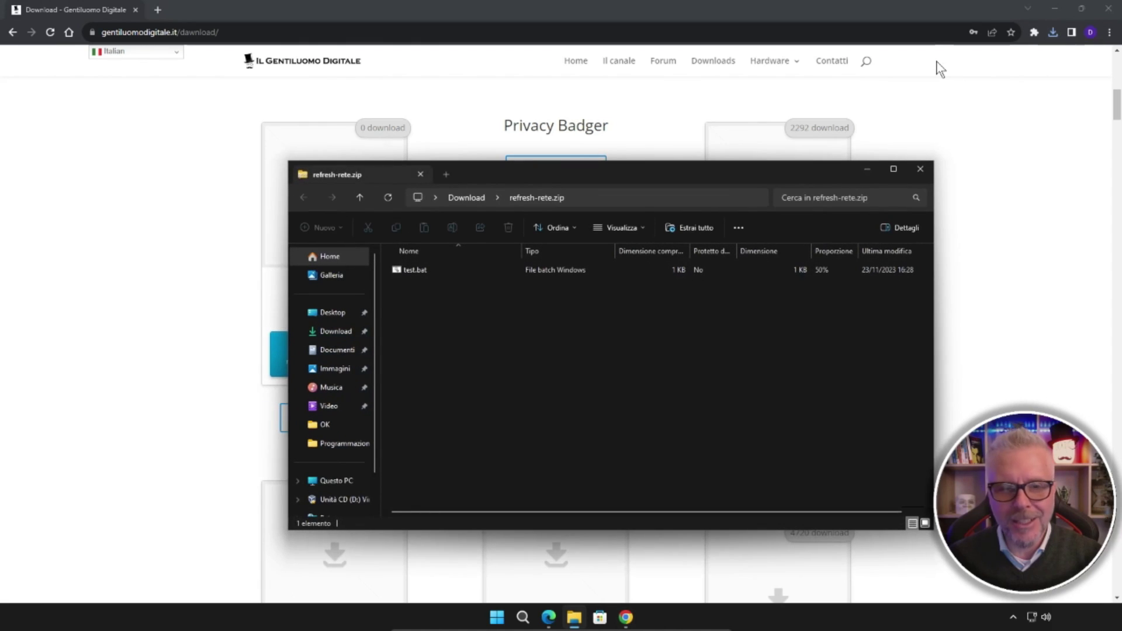
click(1110, 11)
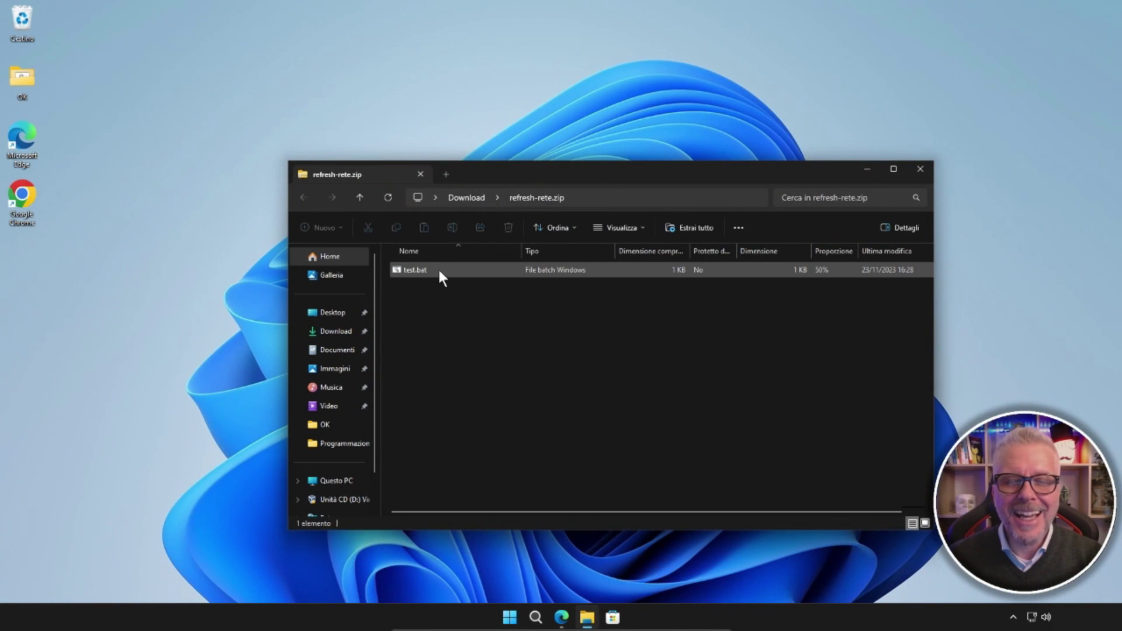
Copy test.bat from the refresh-rete.zip archive onto the desktop and close the archive window
click(426, 270)
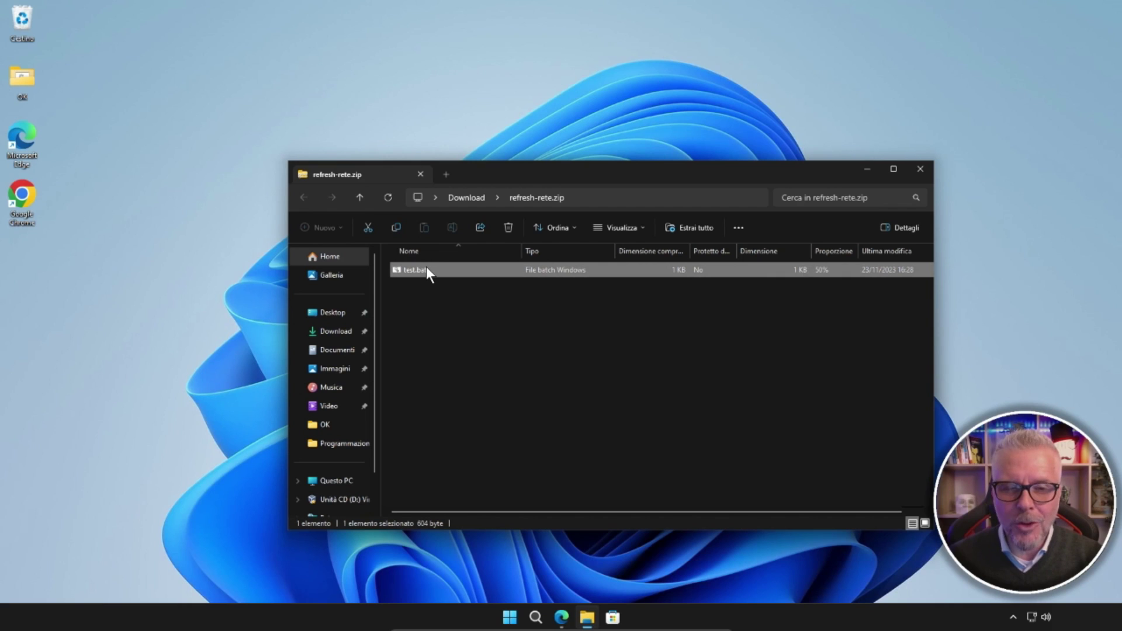
drag(426, 268, 44, 300)
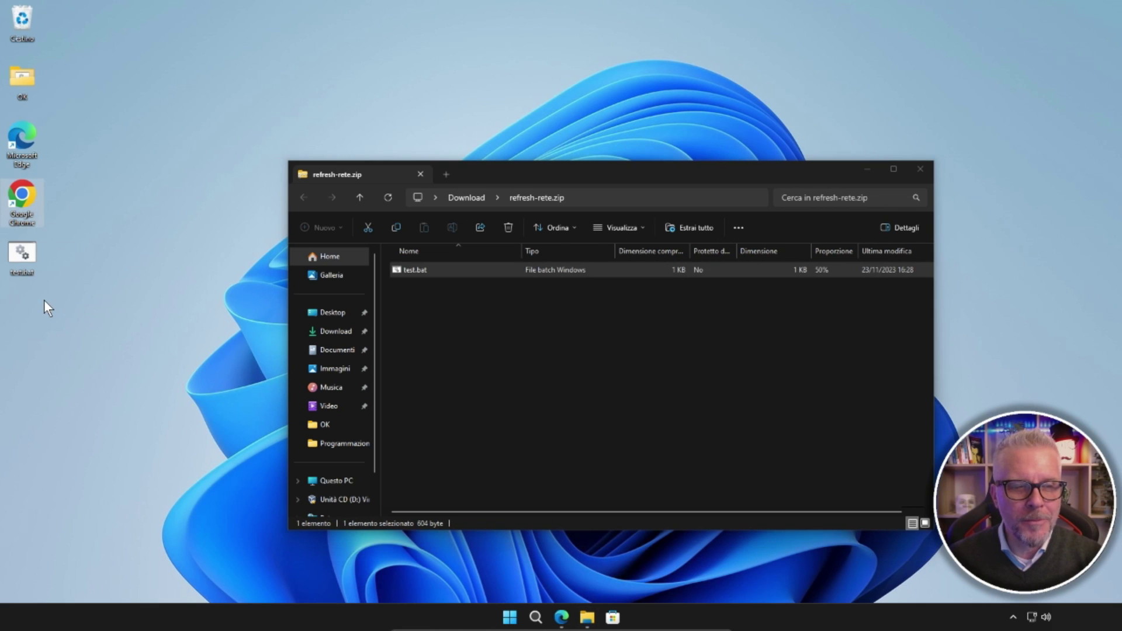
click(921, 170)
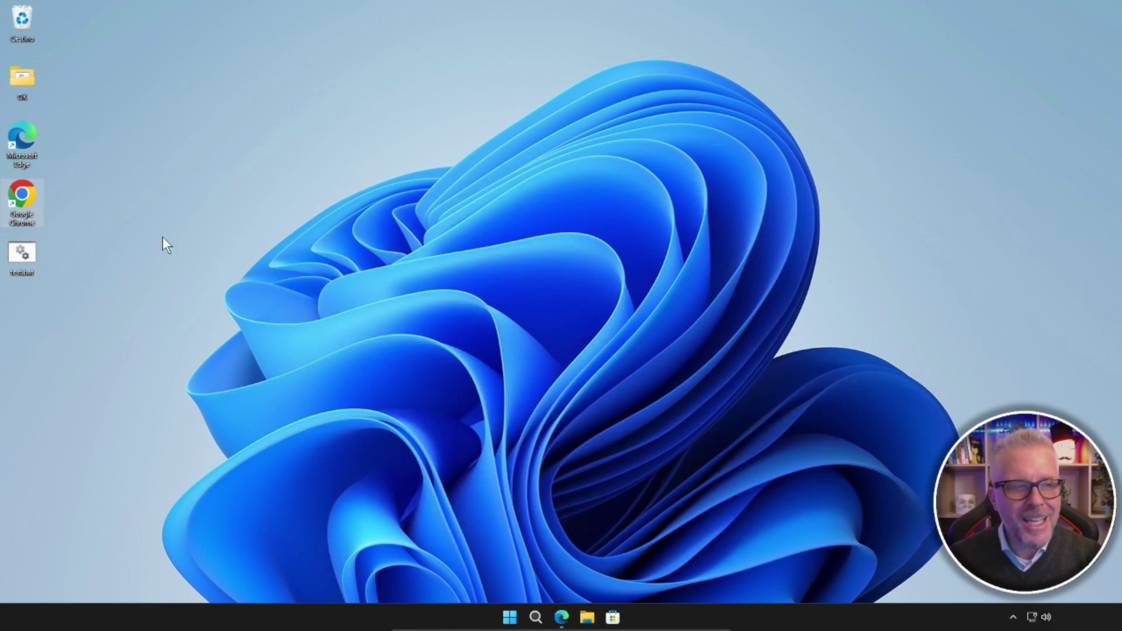
Move test.bat from the desktop into the Documenti folder by cutting and pasting it
right_click(21, 252)
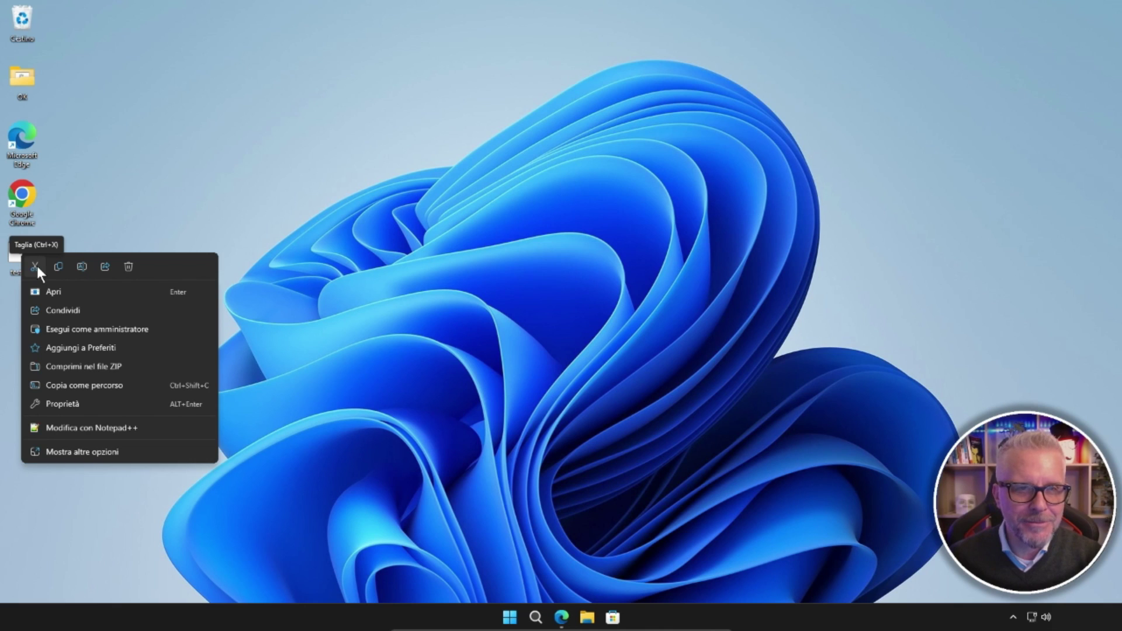
click(37, 266)
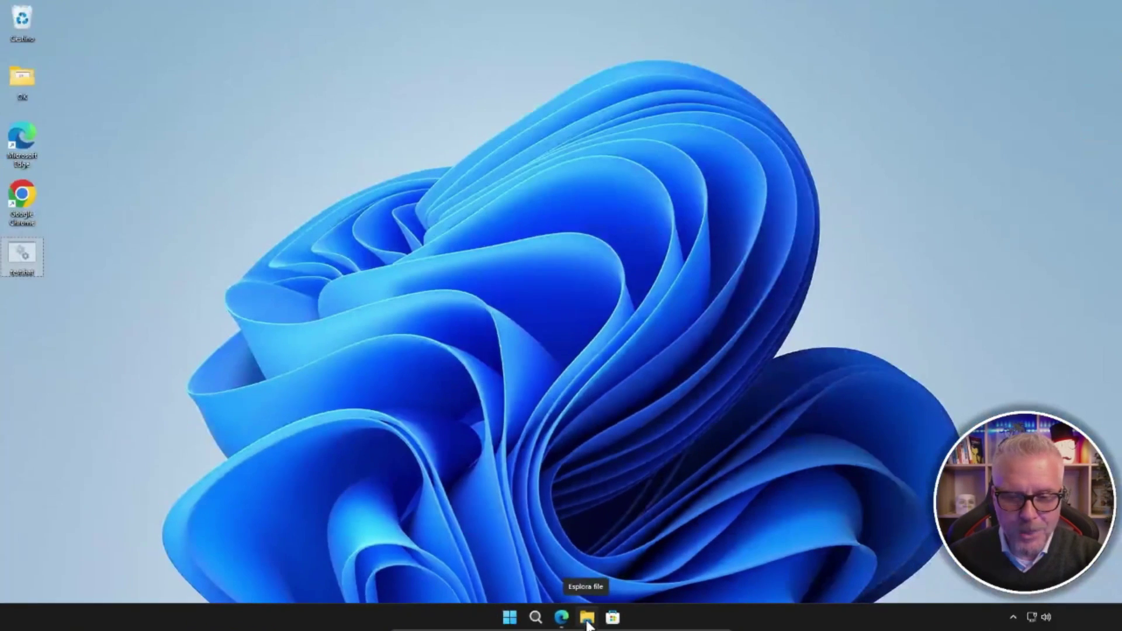
click(588, 620)
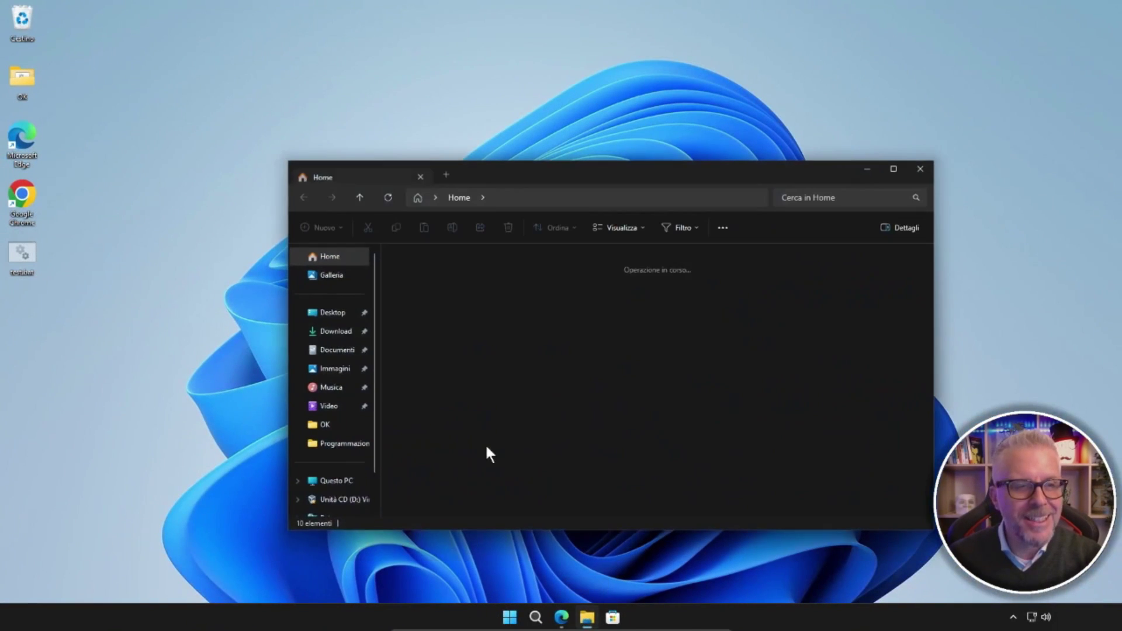
click(339, 354)
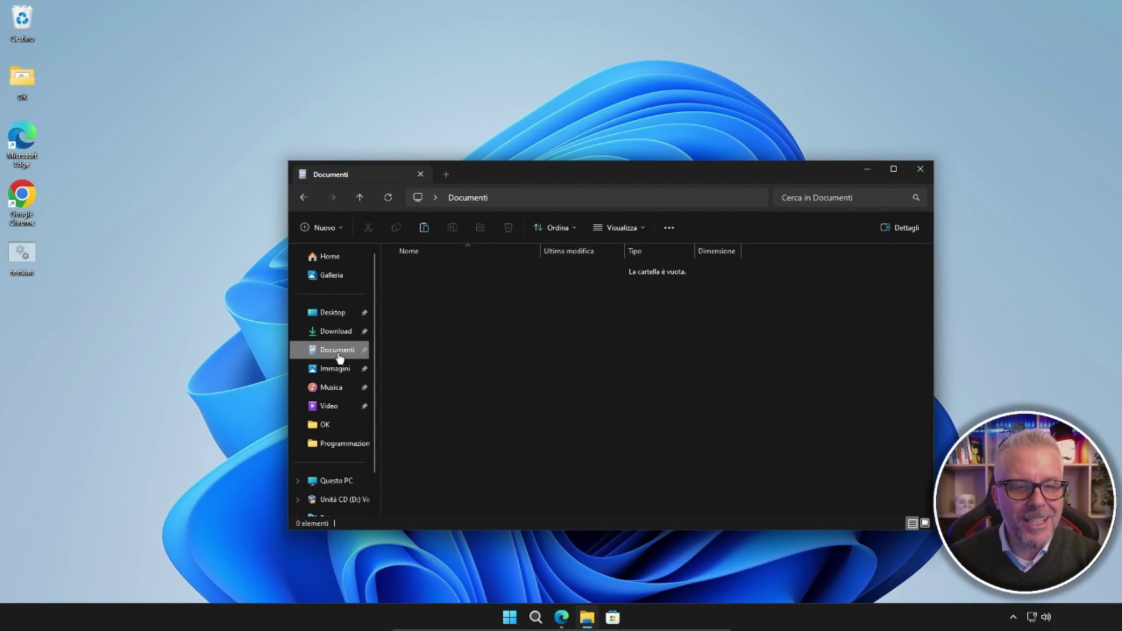
right_click(506, 325)
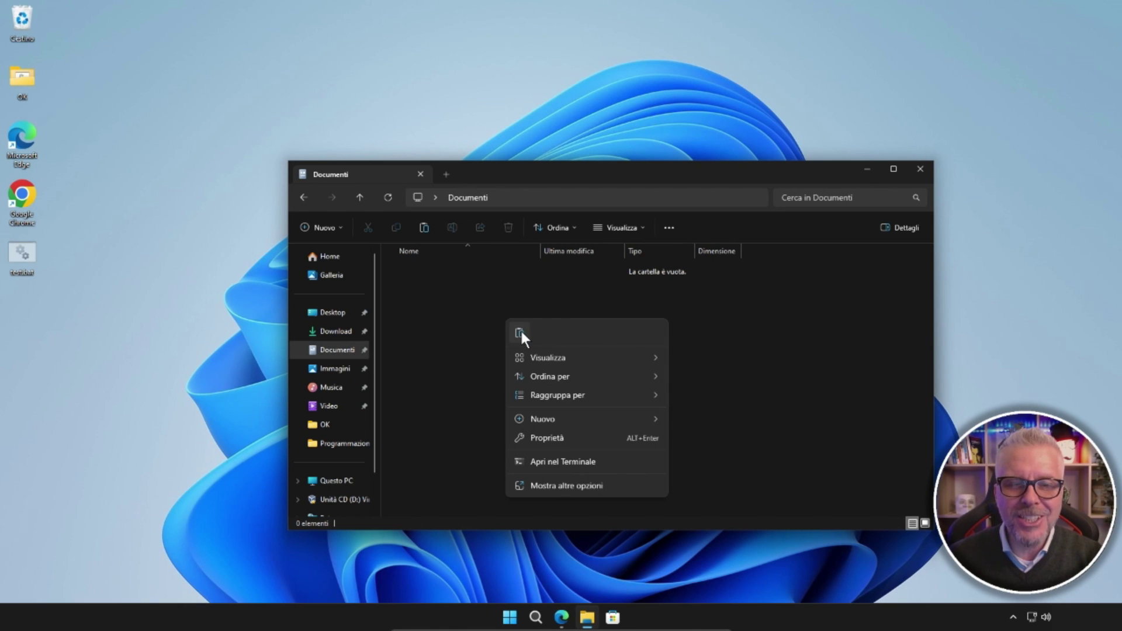
click(521, 334)
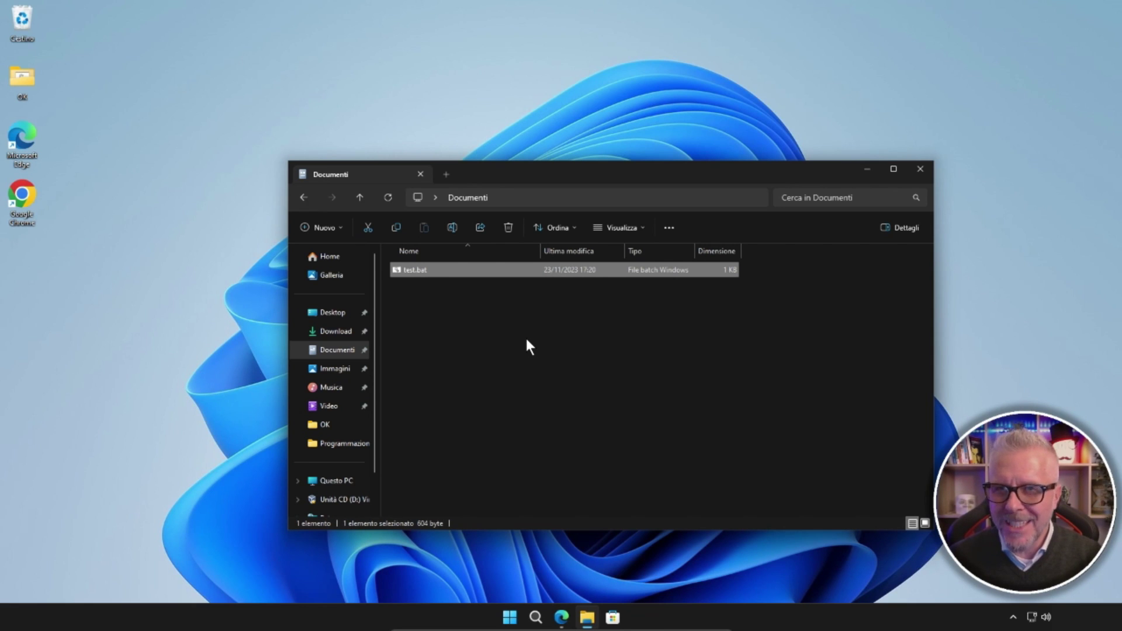
click(526, 340)
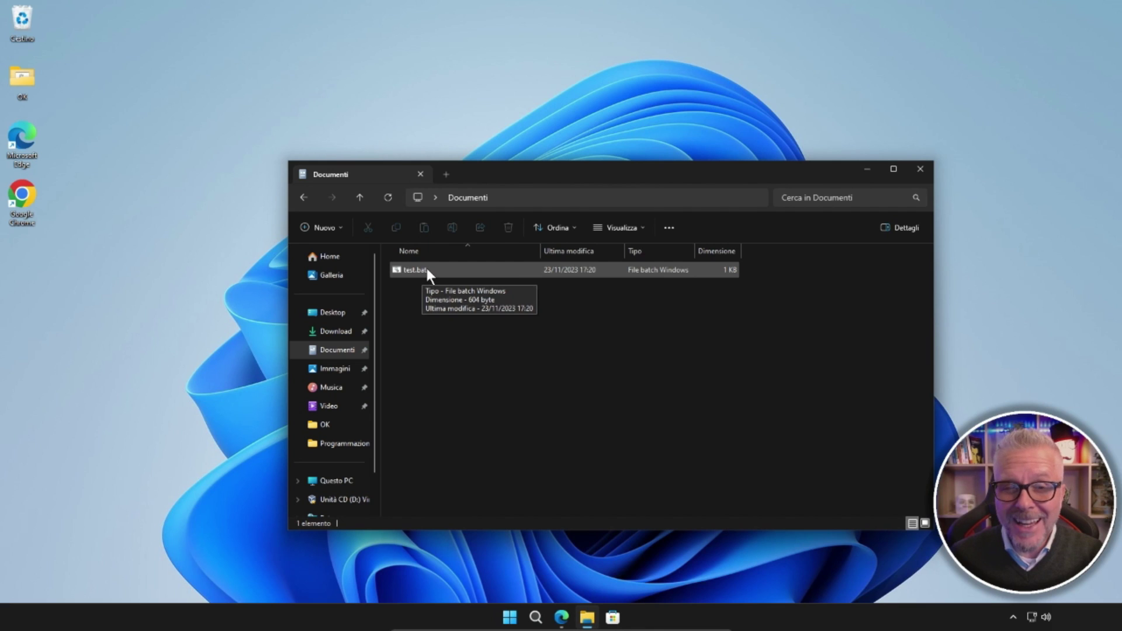
Create a desktop shortcut to test.bat from the Documenti folder and close the folder window
click(429, 273)
double_click(428, 270)
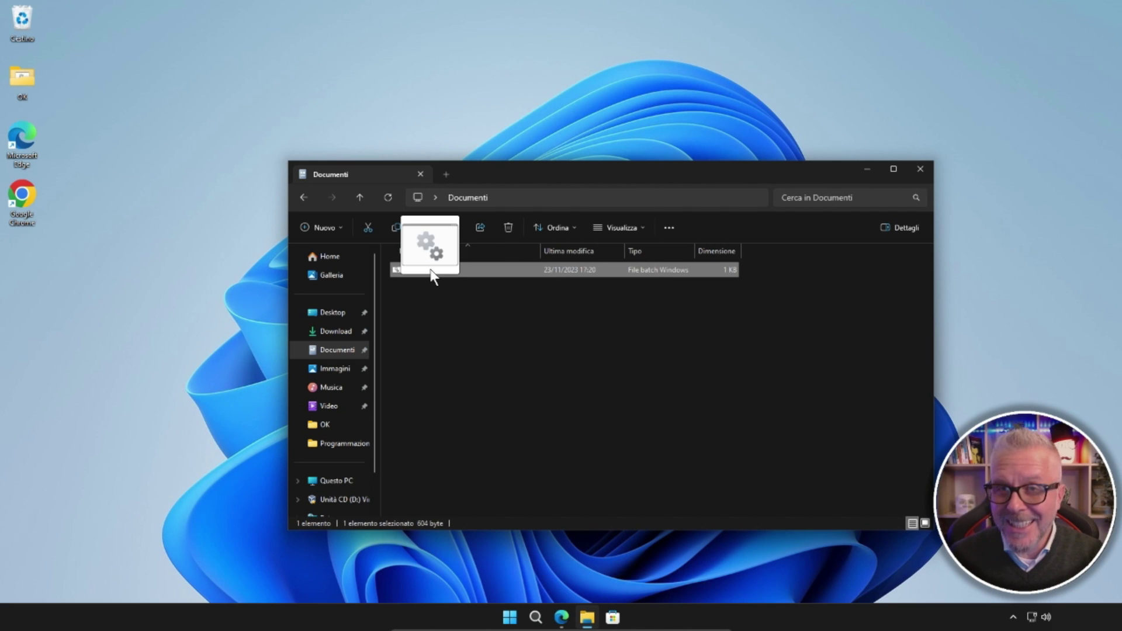
drag(430, 270, 36, 295)
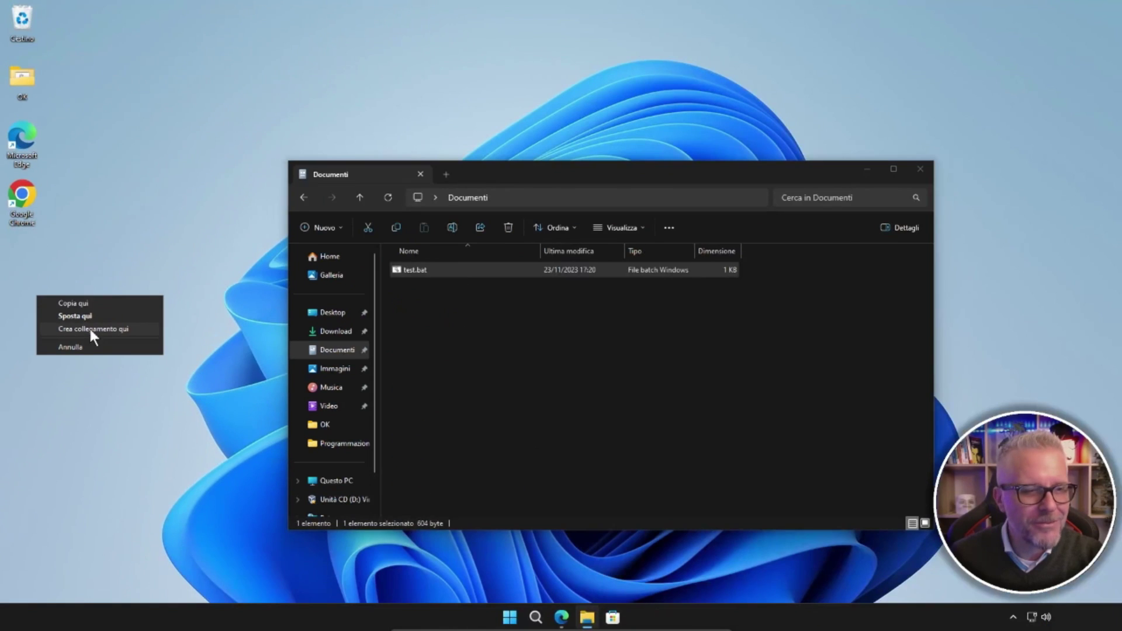
click(141, 328)
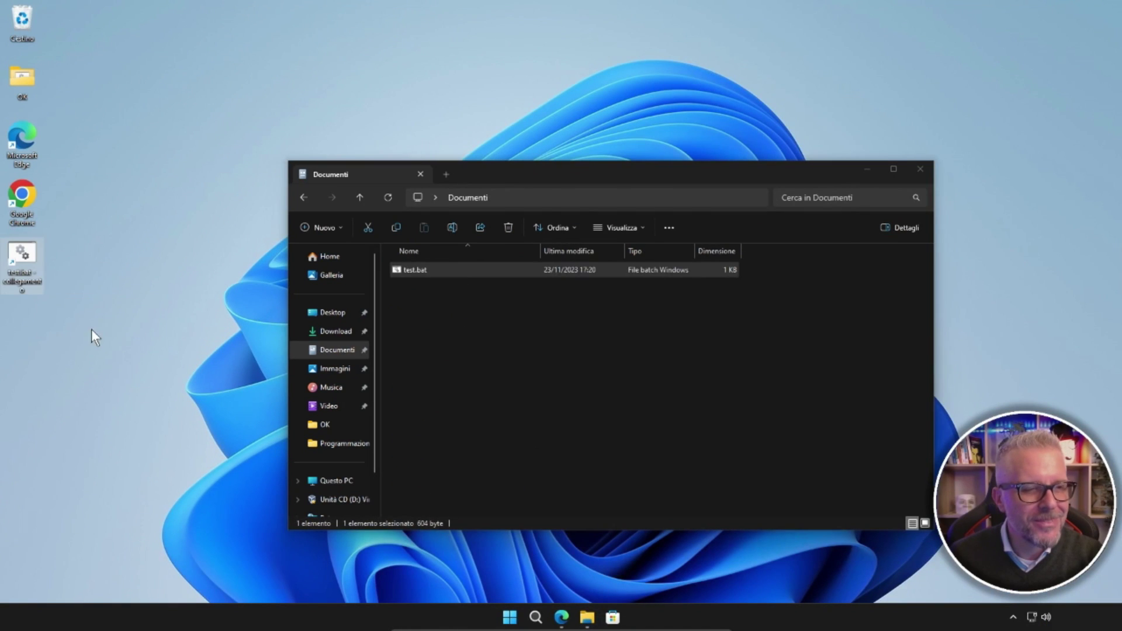
click(922, 169)
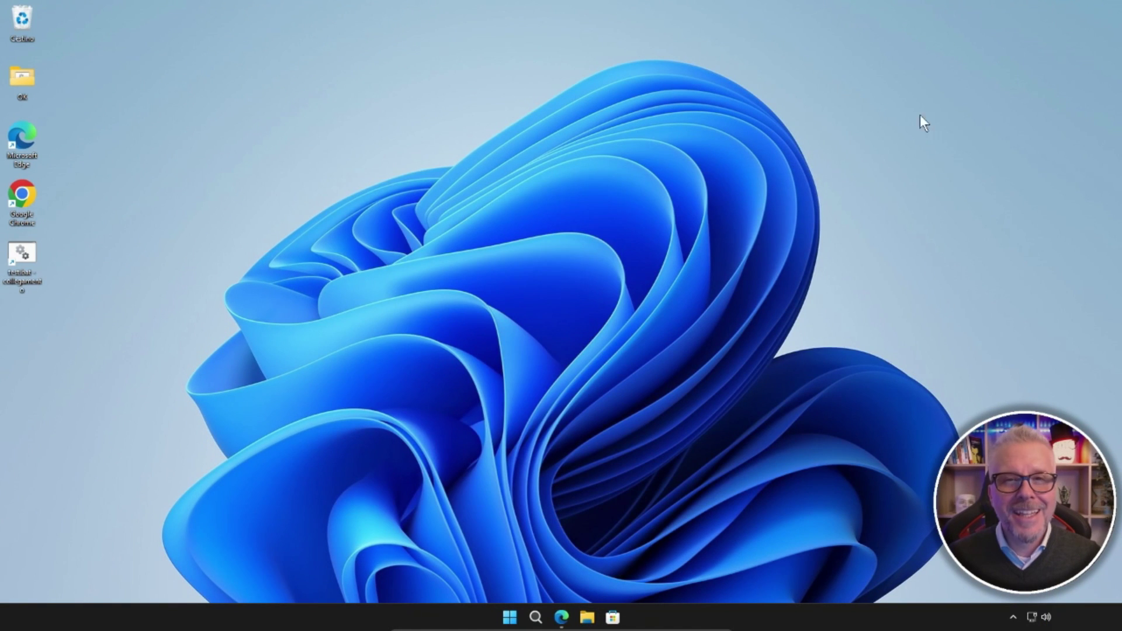
Set the test.bat desktop shortcut to always run as administrator in its advanced properties
right_click(21, 255)
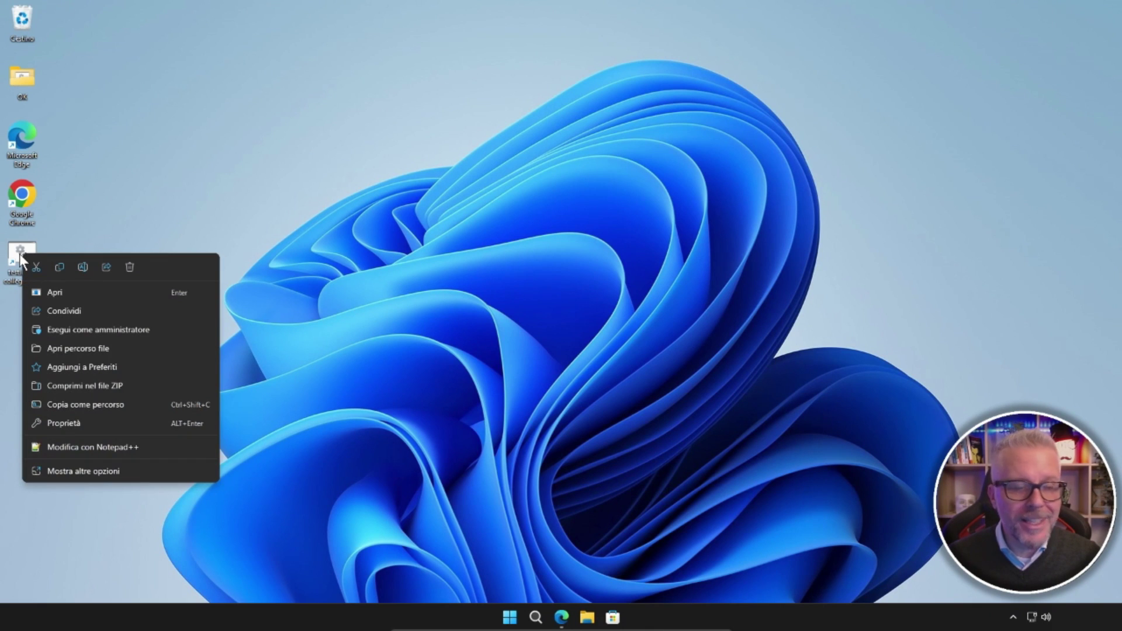
click(59, 424)
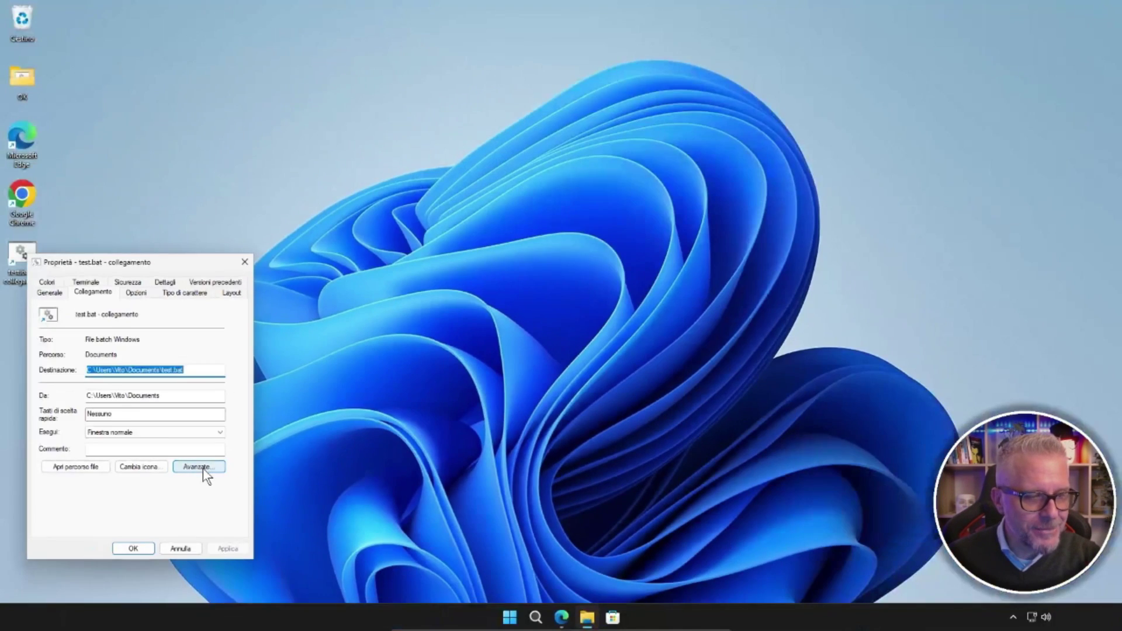
click(204, 465)
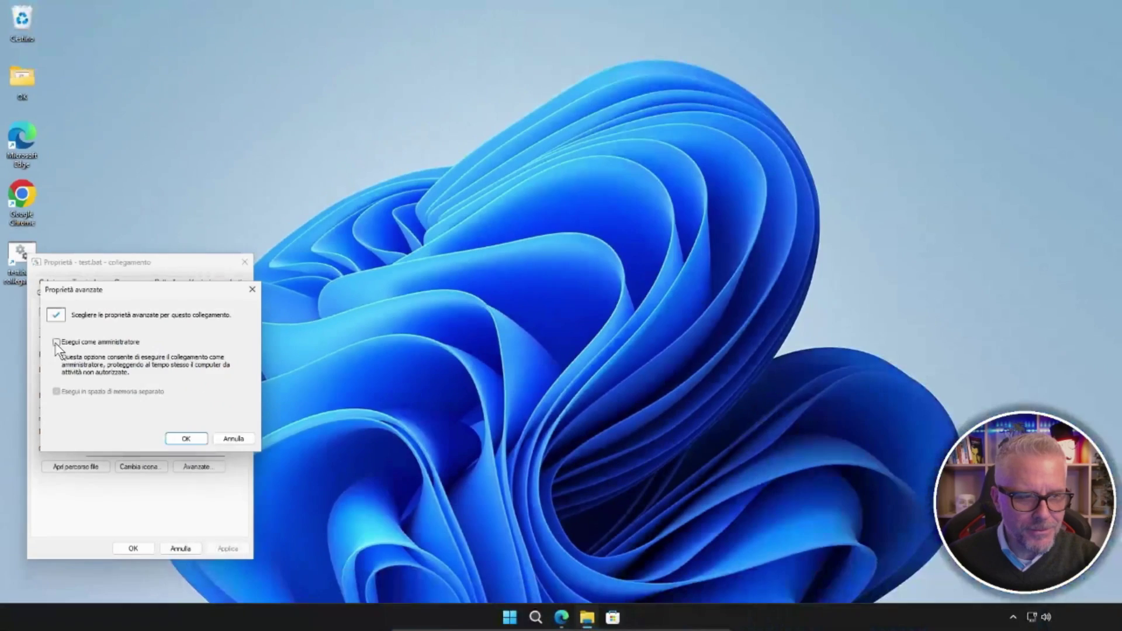
click(112, 344)
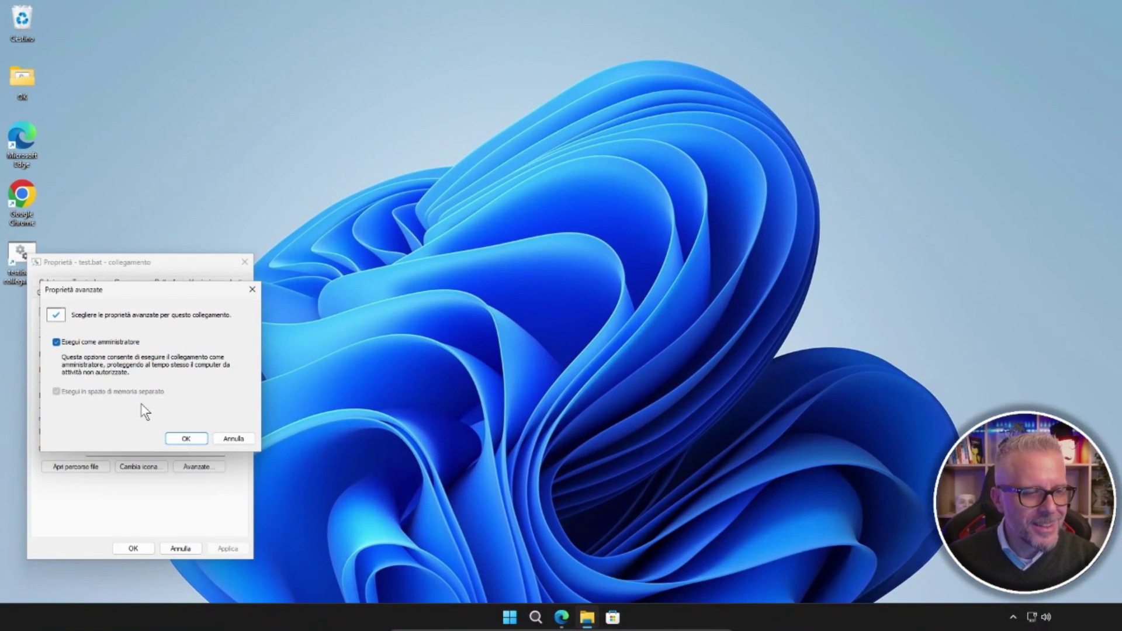
click(185, 439)
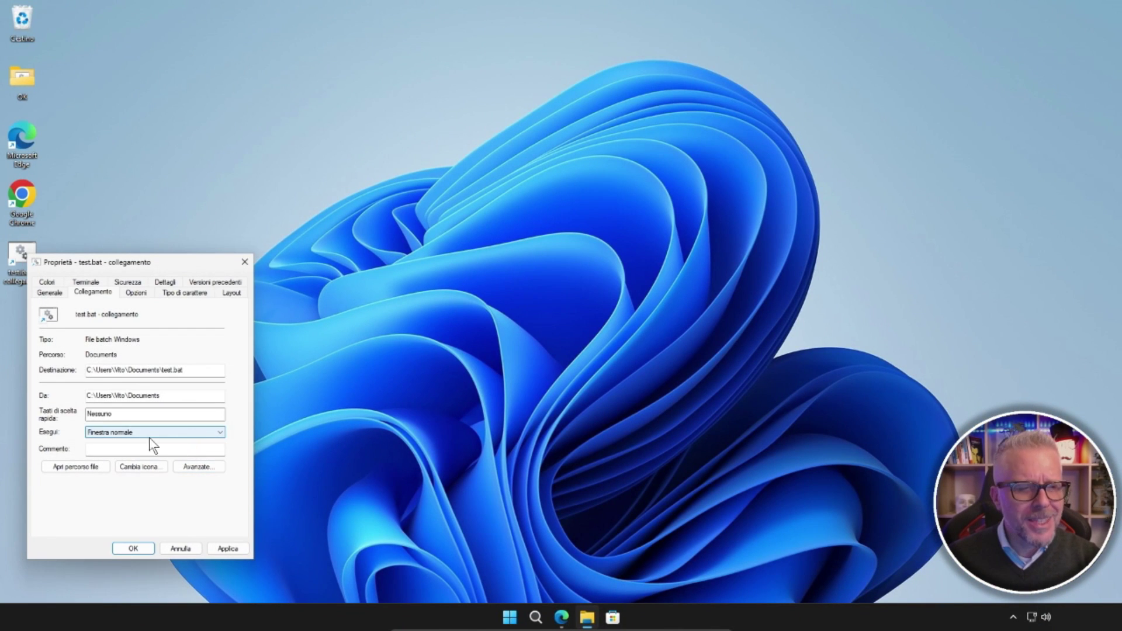
click(134, 549)
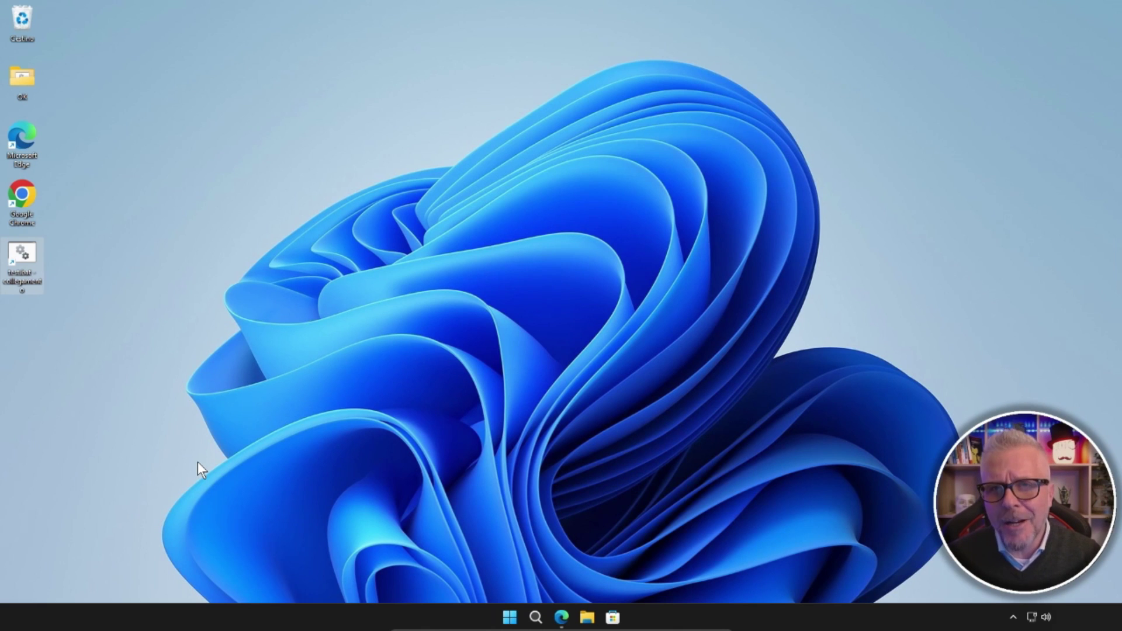
Run the test.bat shortcut, allowing it through SmartScreen and account control, and close the console once the script finishes
double_click(21, 264)
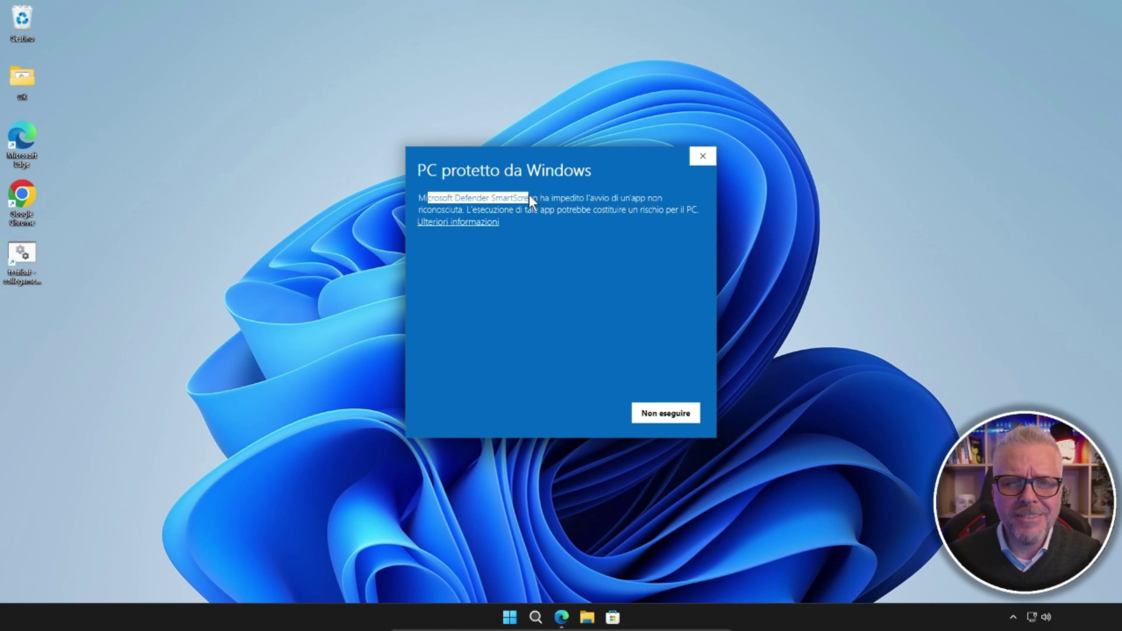
drag(662, 199, 477, 208)
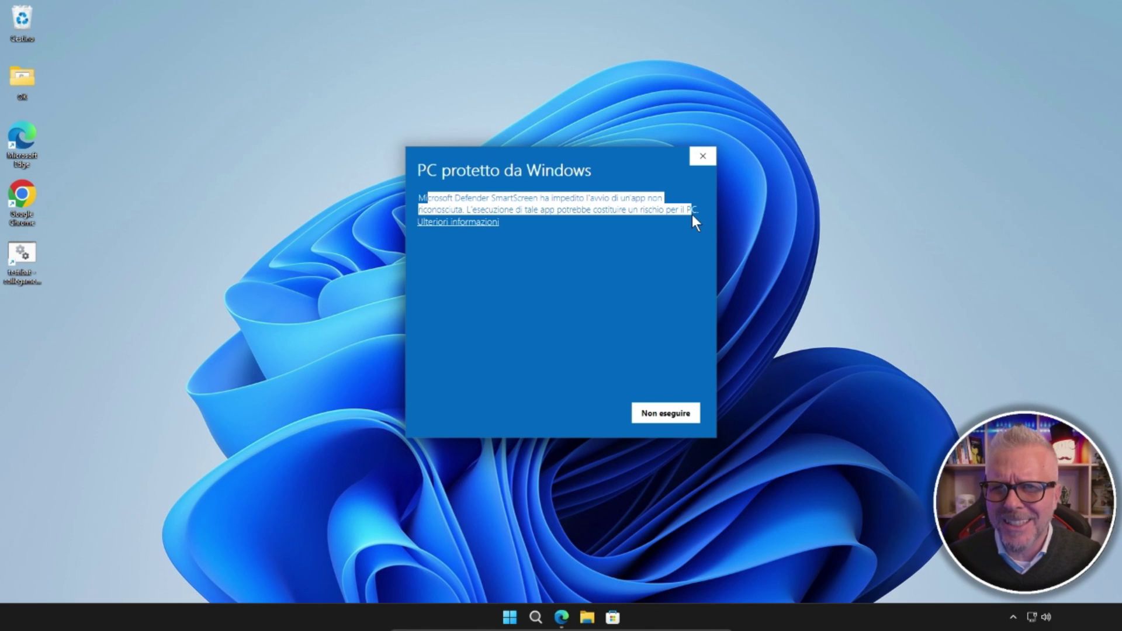
click(468, 226)
click(469, 225)
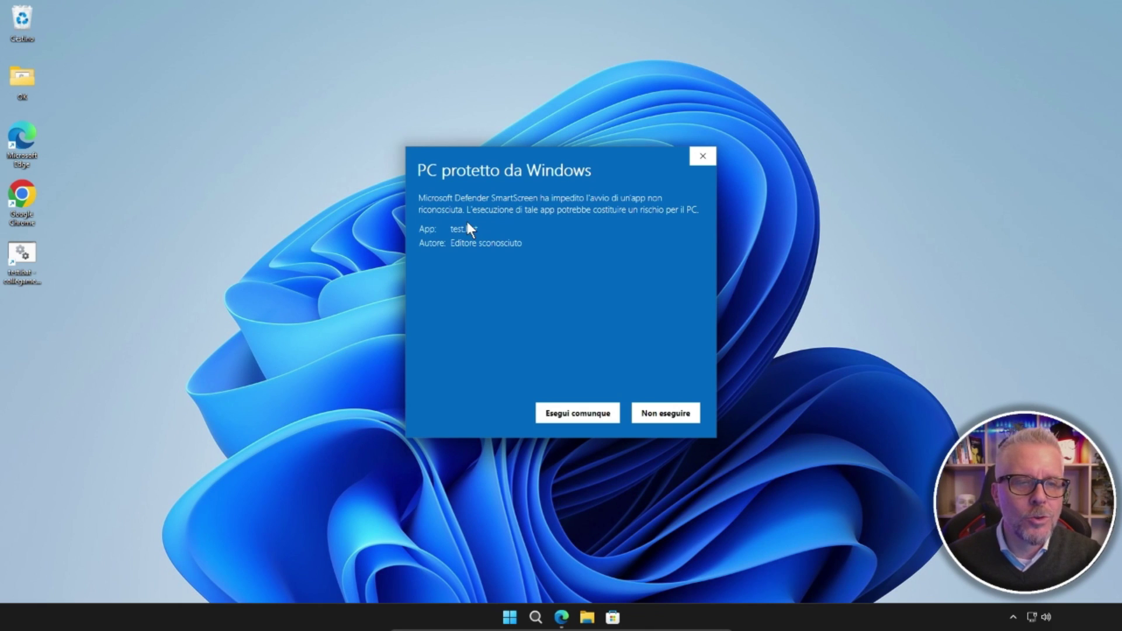
click(579, 415)
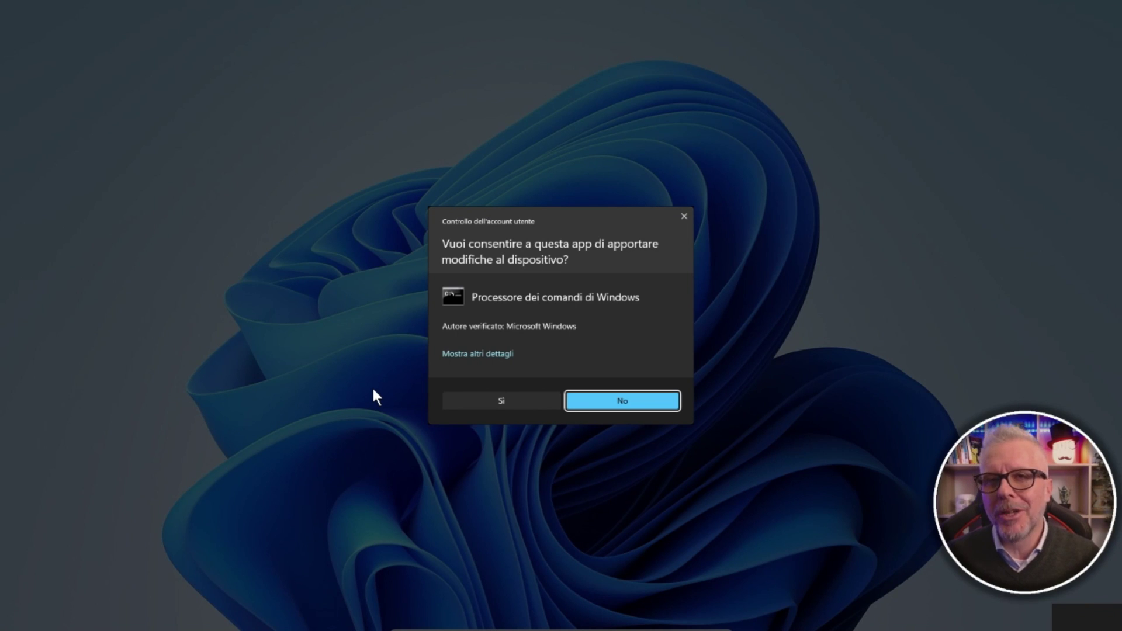
click(499, 401)
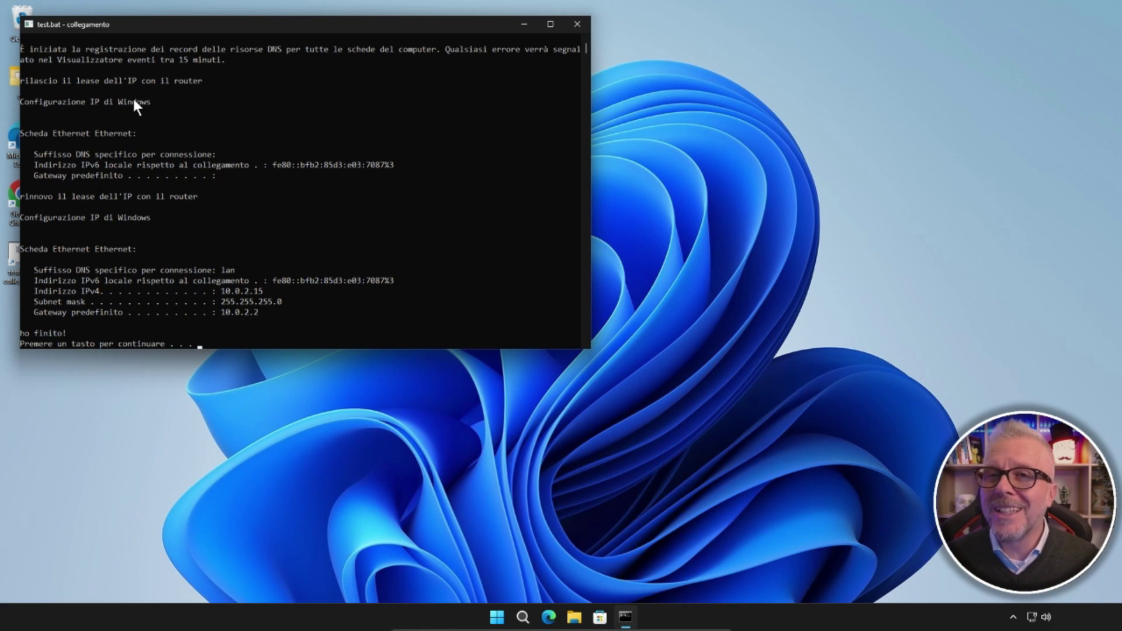
click(577, 26)
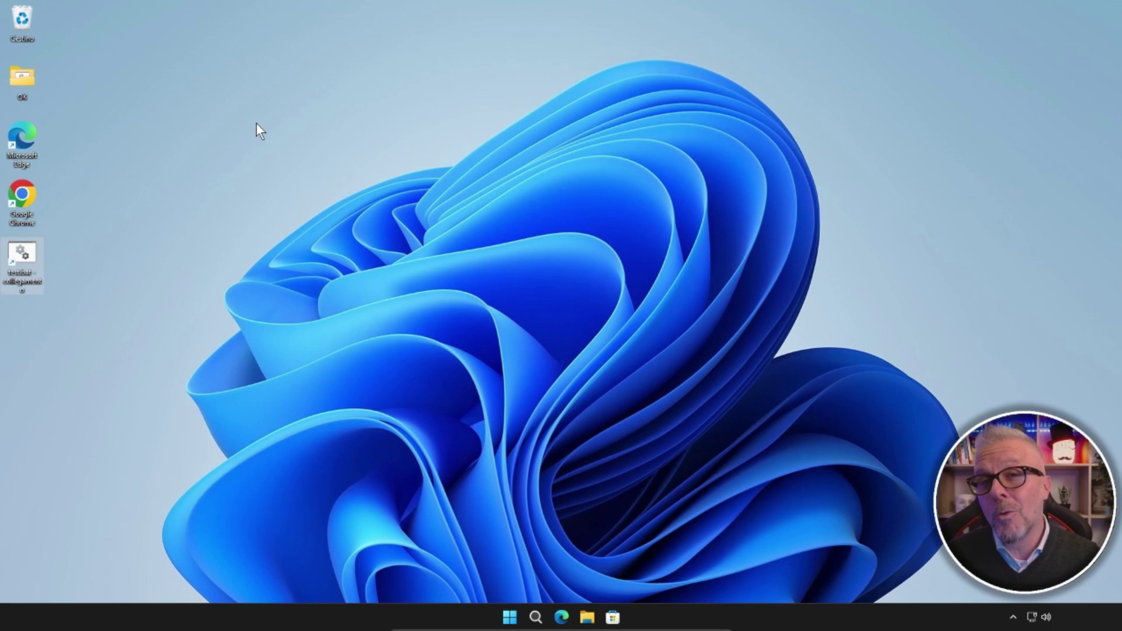
Launch Bat To Exe Converter from the Batch compilers folder under OK, Programmazione compilazione e ricerca bug, Compilazione
double_click(22, 76)
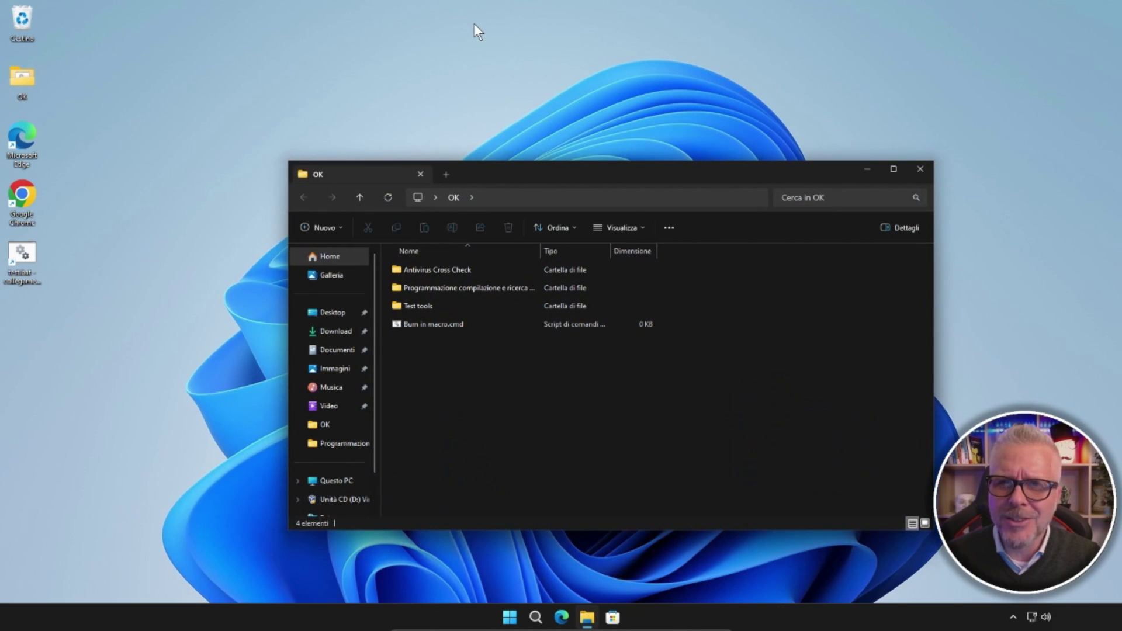
double_click(451, 285)
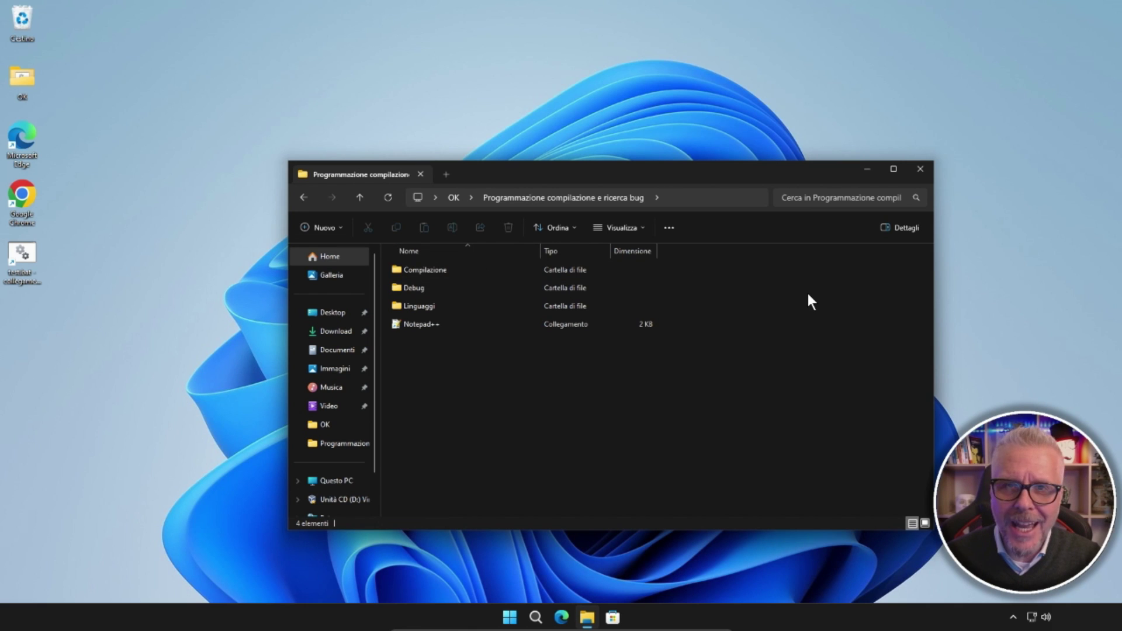
double_click(470, 269)
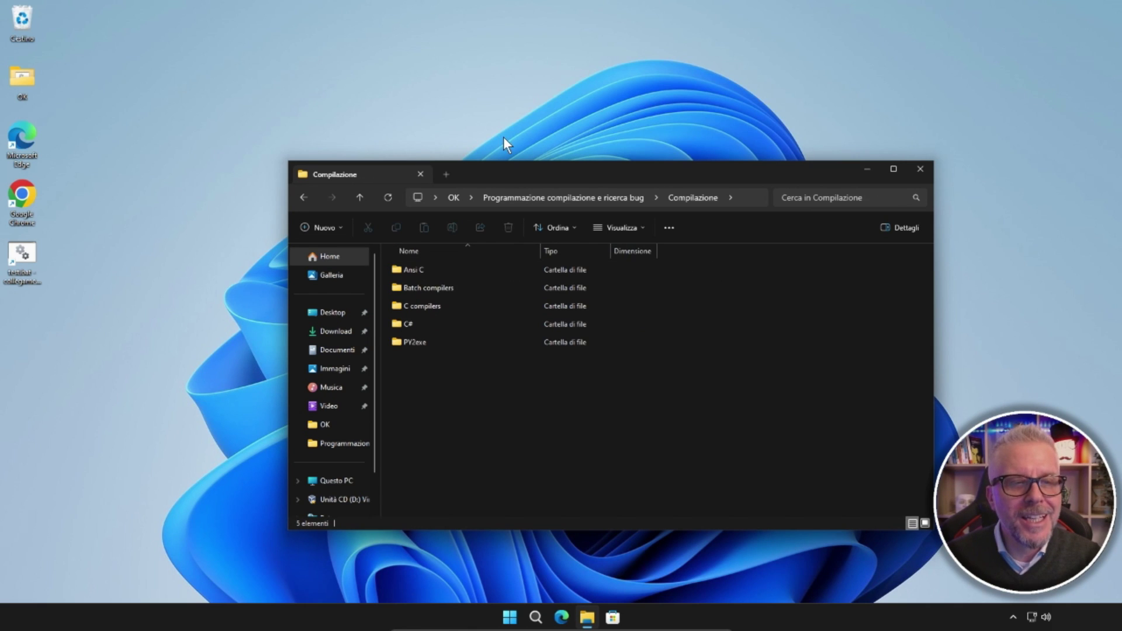
double_click(445, 288)
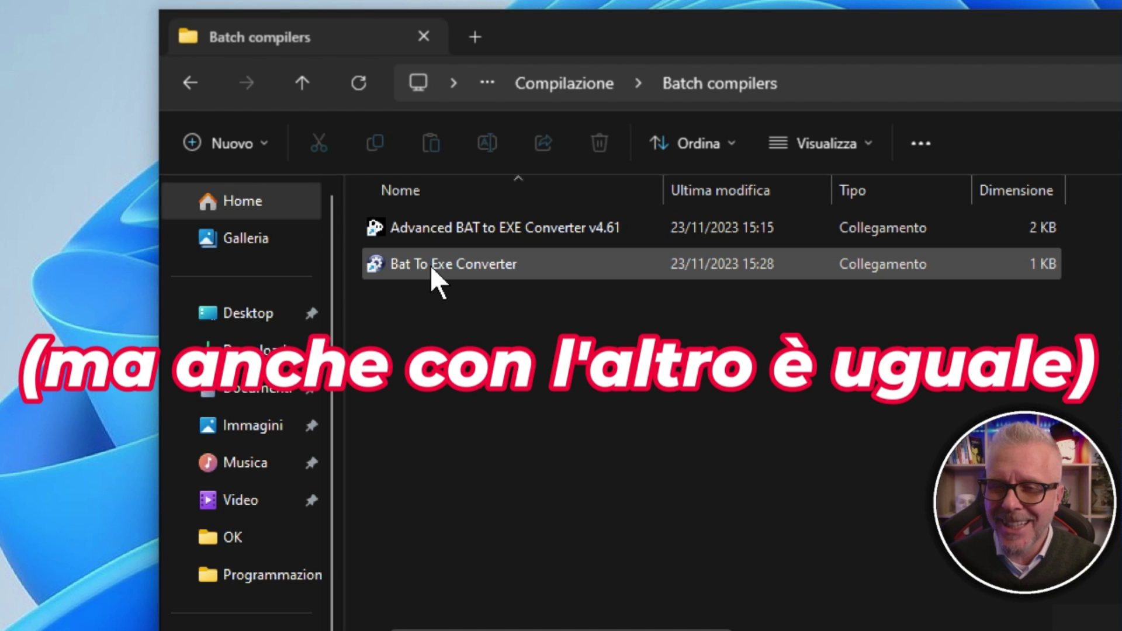
click(431, 265)
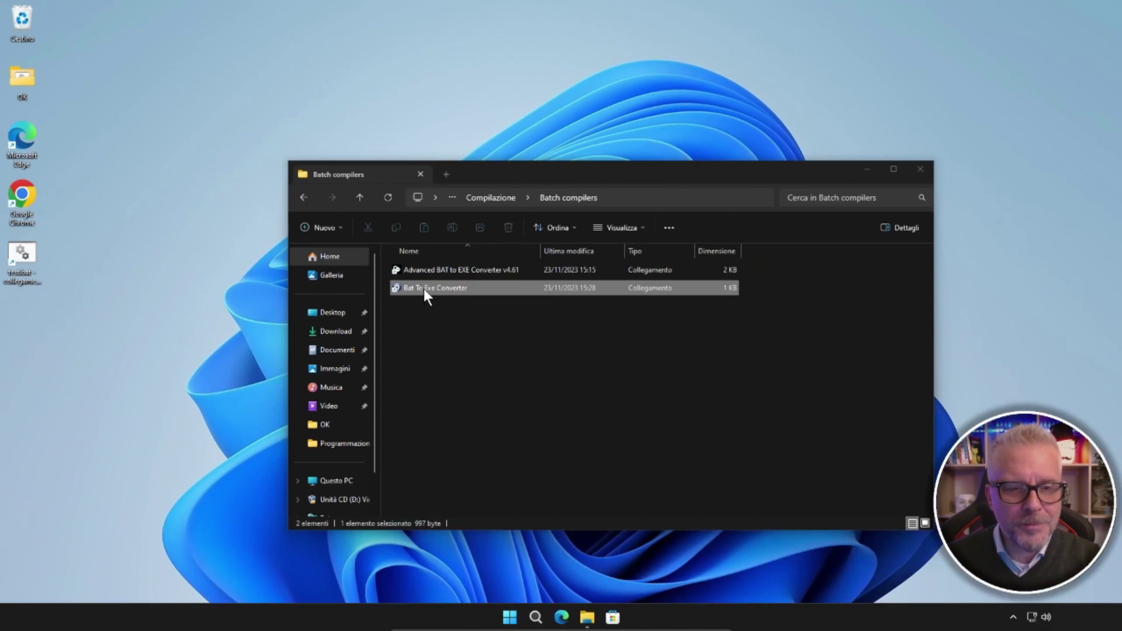
double_click(423, 289)
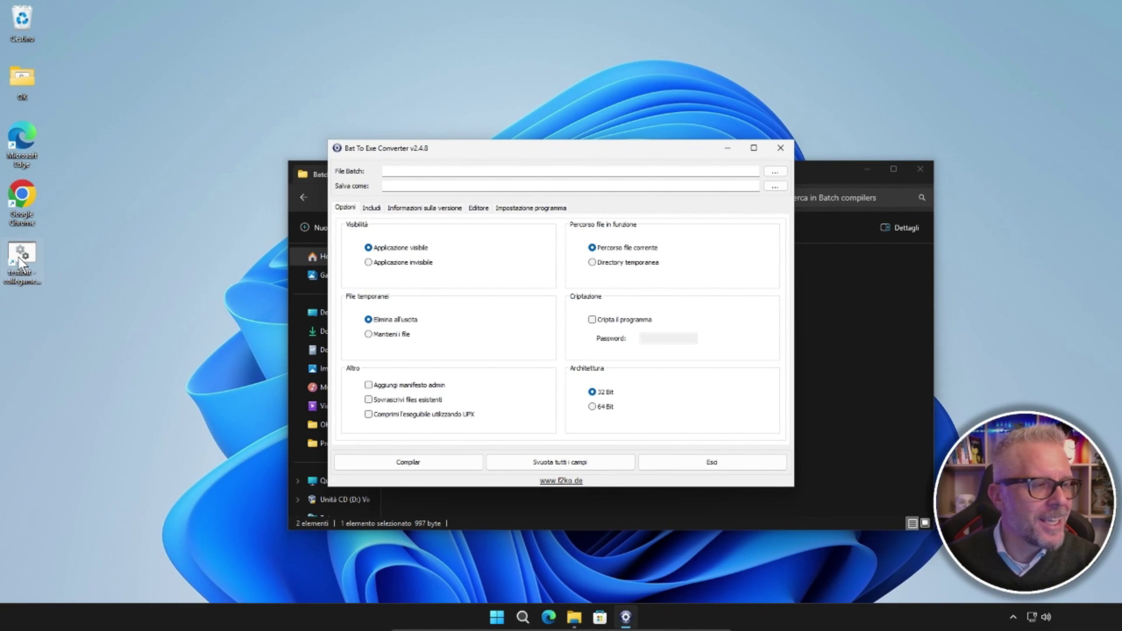
Load test.bat from the Documenti folder as the converter's batch file
click(776, 172)
click(372, 337)
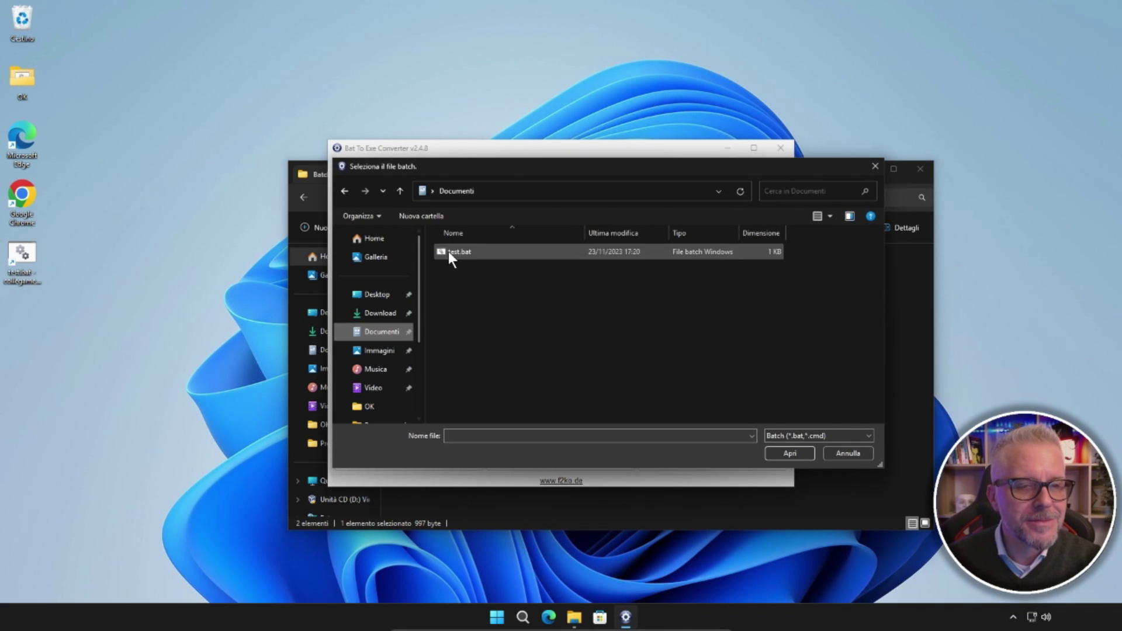
click(448, 251)
click(804, 451)
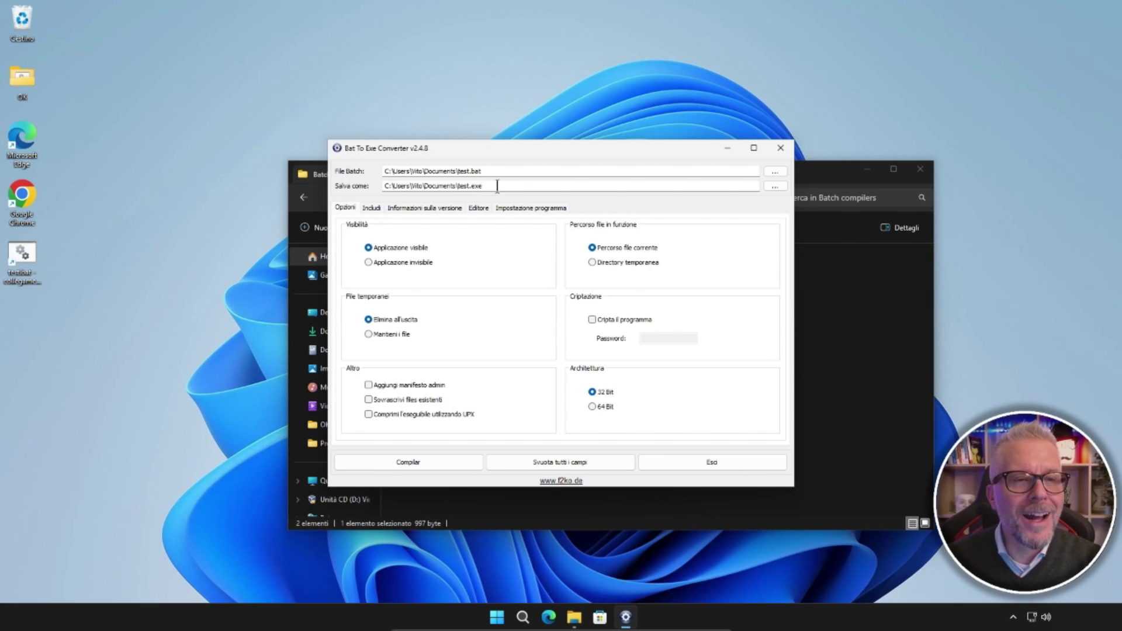
Move the converter window aside, open Documenti in a new File Explorer tab, and return to the converter
drag(565, 153, 807, 148)
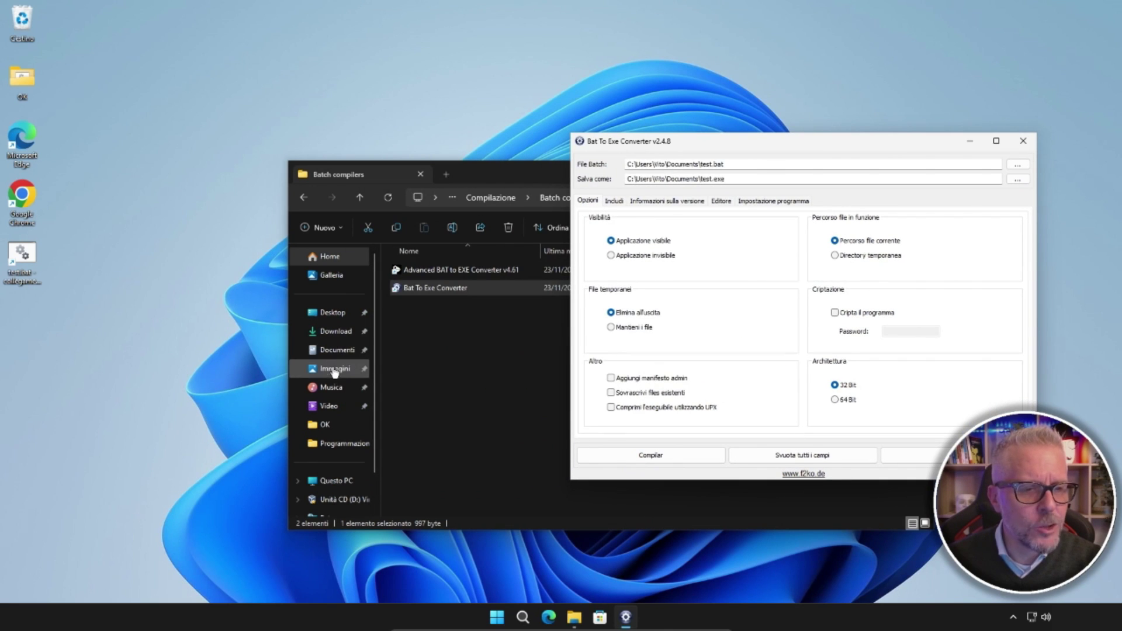
right_click(339, 349)
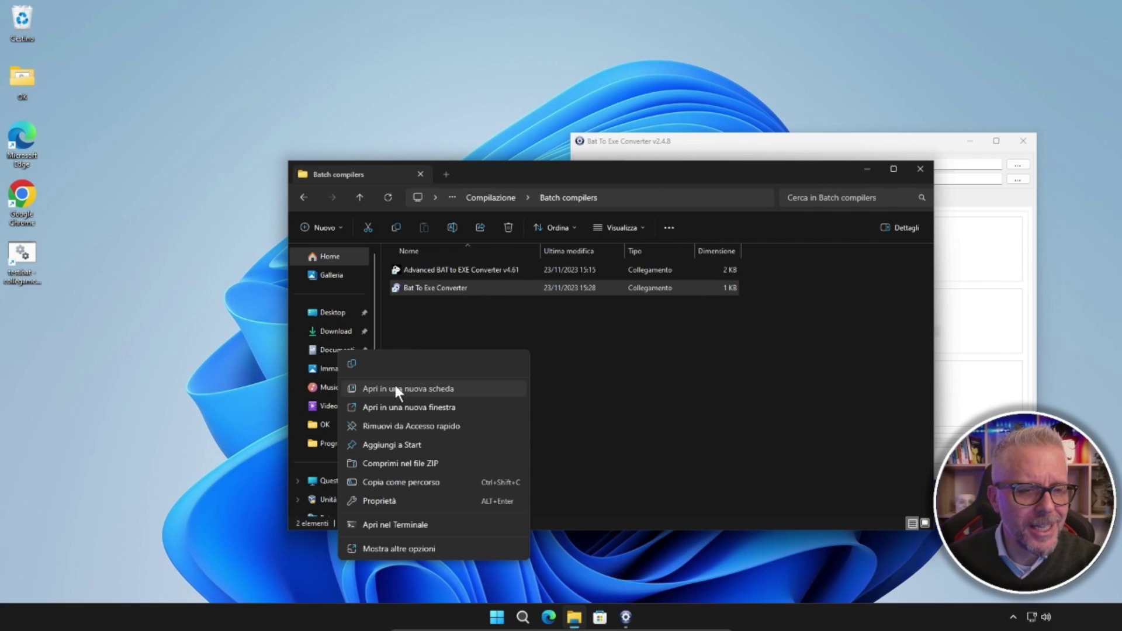
click(395, 389)
click(815, 139)
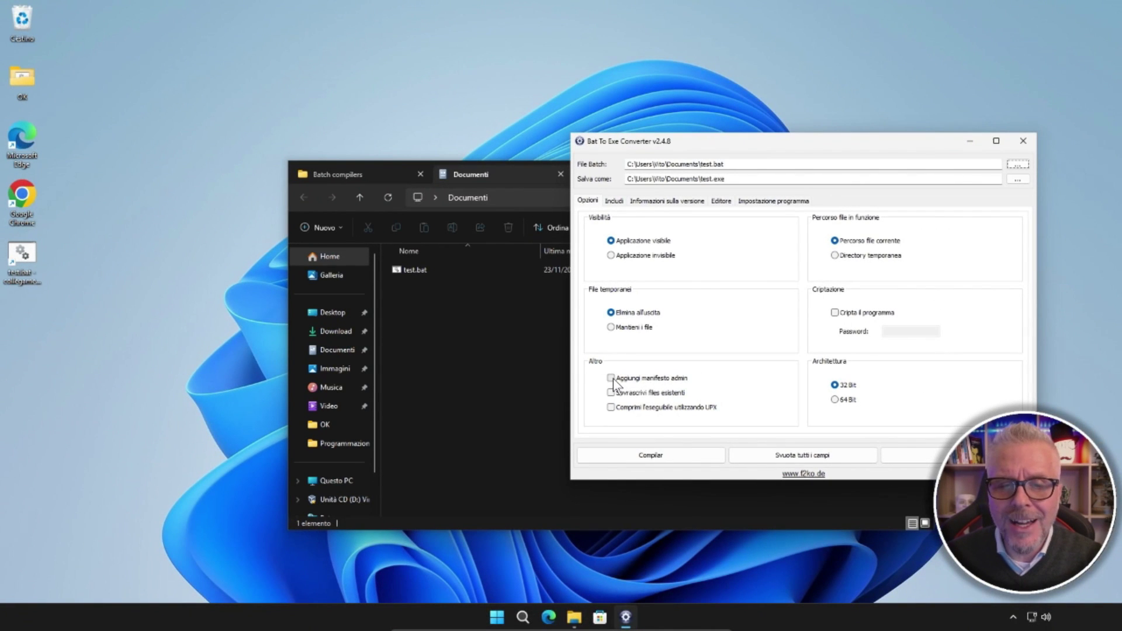
Compile test.bat into test.exe with the admin manifest added and program encryption enabled
click(610, 374)
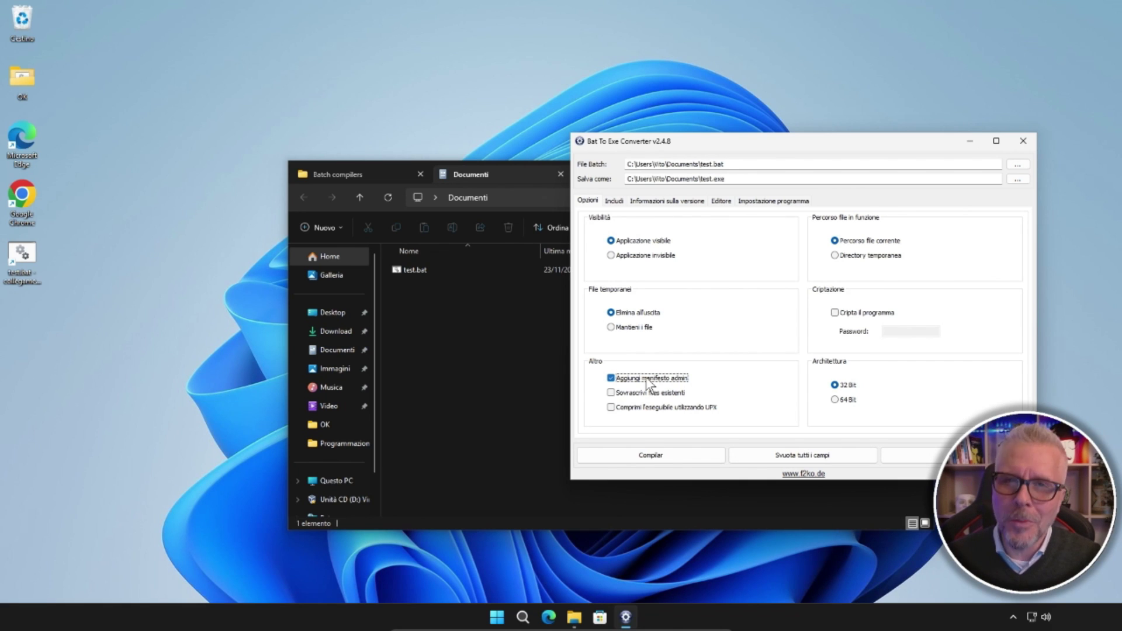
click(661, 458)
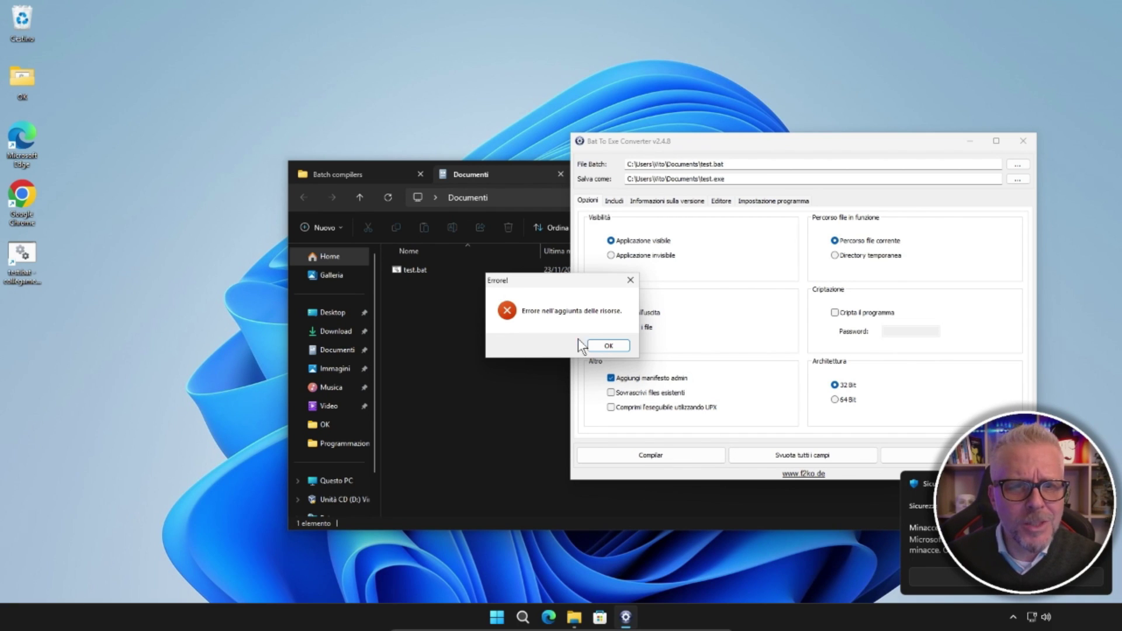
click(607, 345)
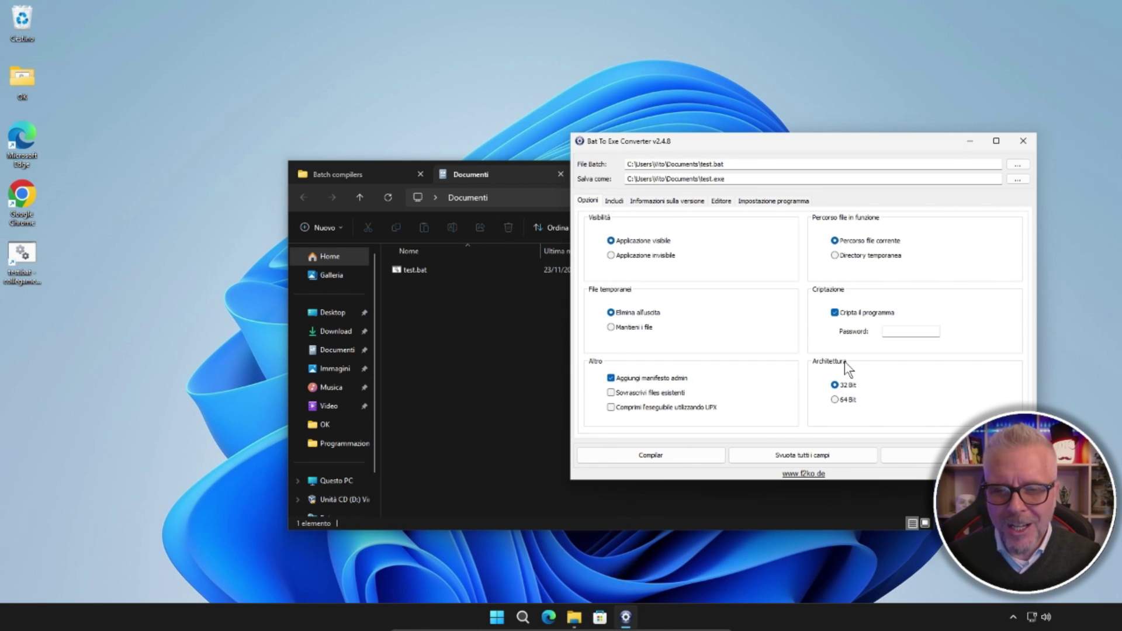
click(664, 457)
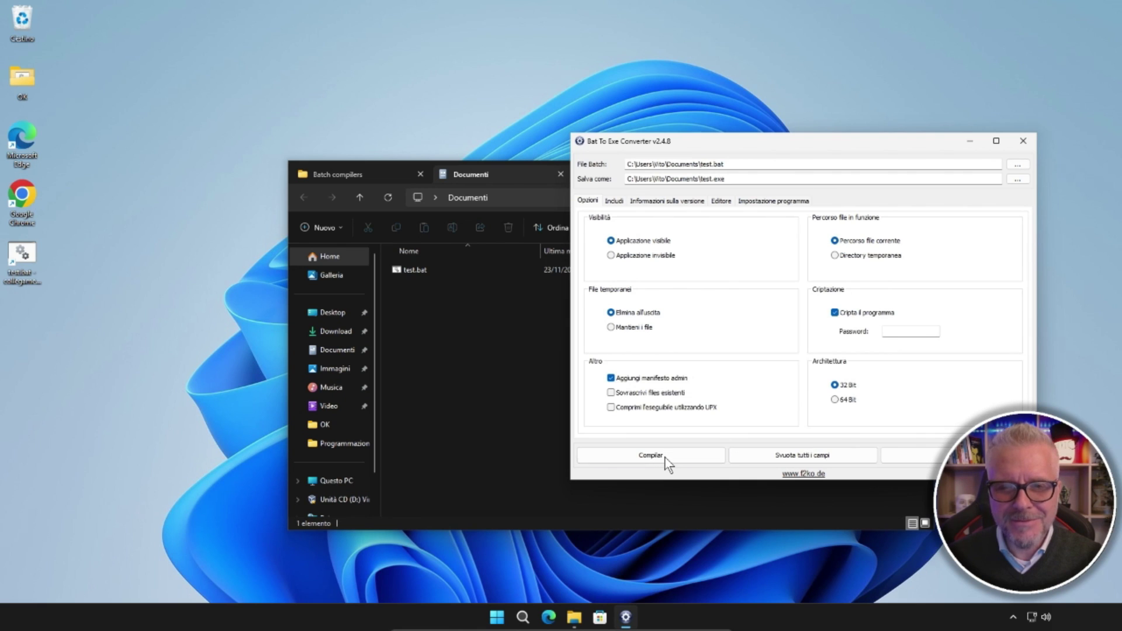
Run test.exe from the Documenti folder with permission to make changes, and dismiss its console when the script ends
click(474, 289)
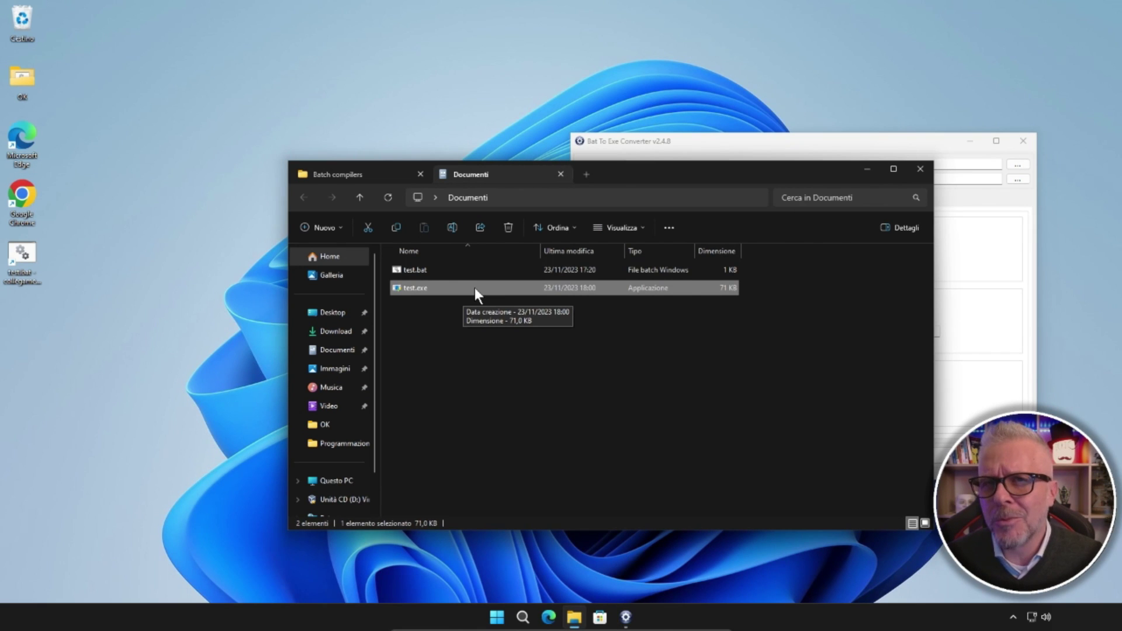
double_click(474, 287)
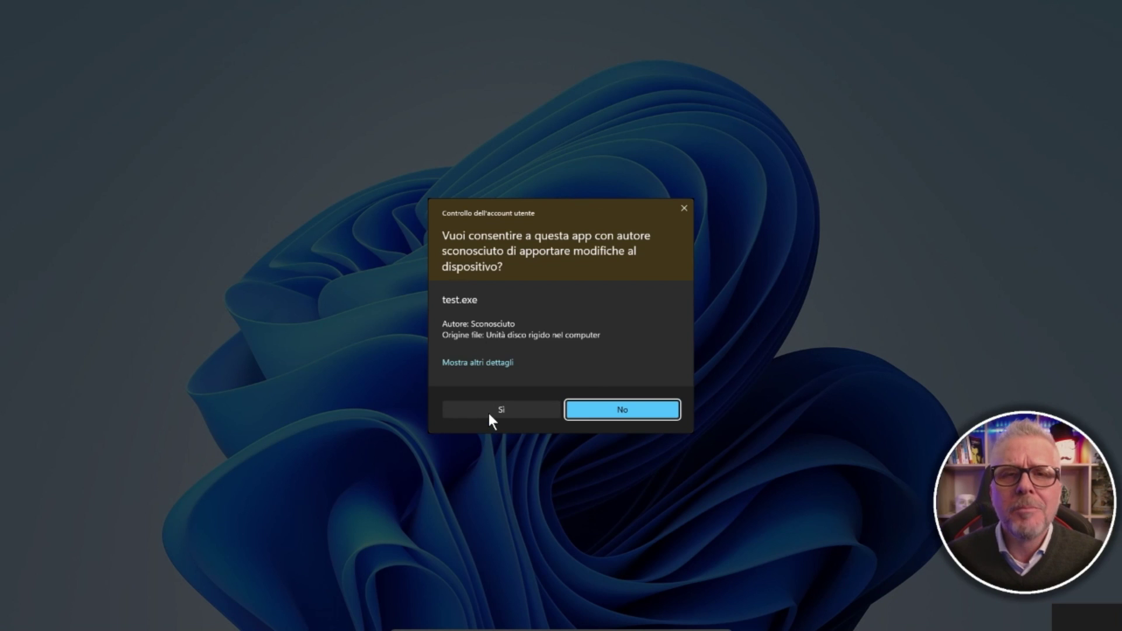
click(490, 411)
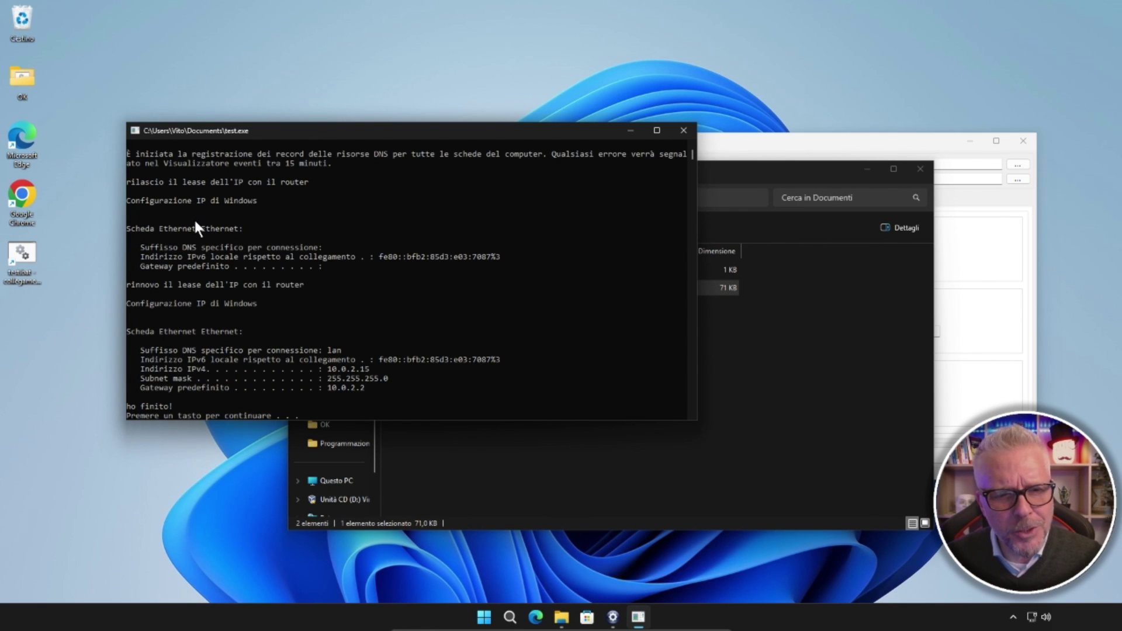
key(Return)
Switch to Google Chrome, search for "virustotal" and go to the VirusTotal home page
double_click(21, 194)
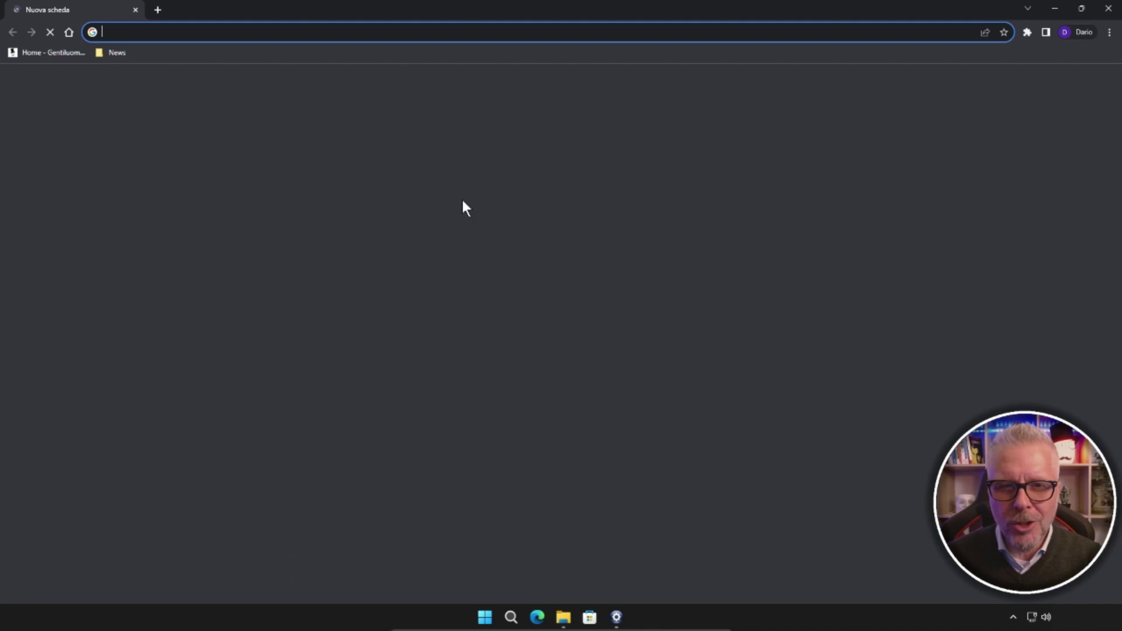
click(472, 34)
text(virustotal)
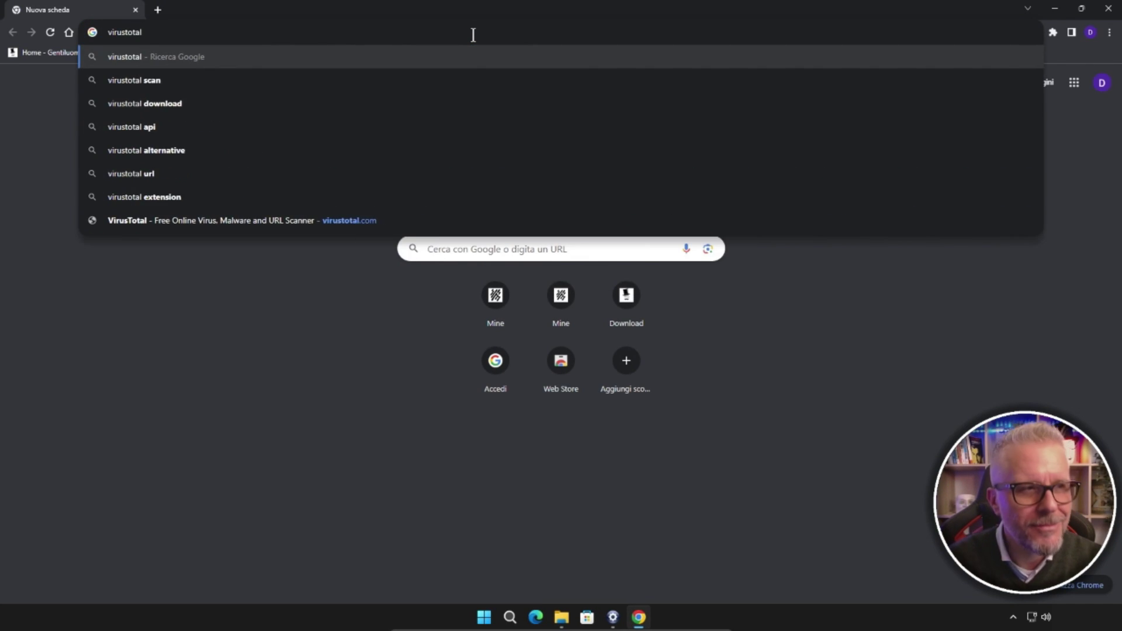
key(Return)
click(423, 190)
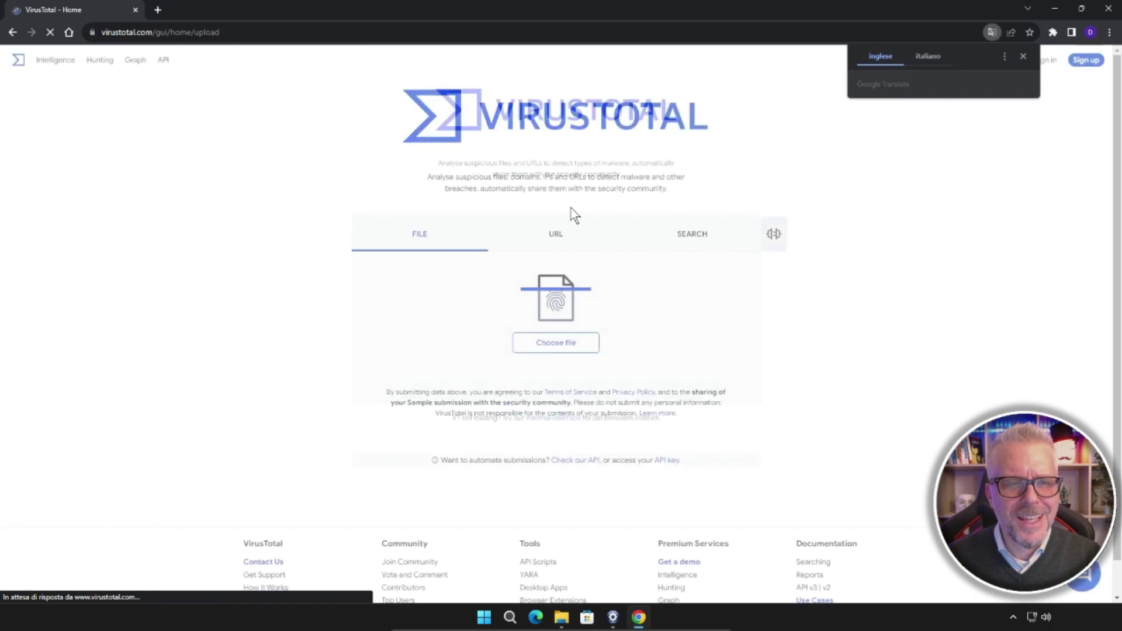
Upload test.exe from the Documenti folder to VirusTotal for a malware scan
click(555, 343)
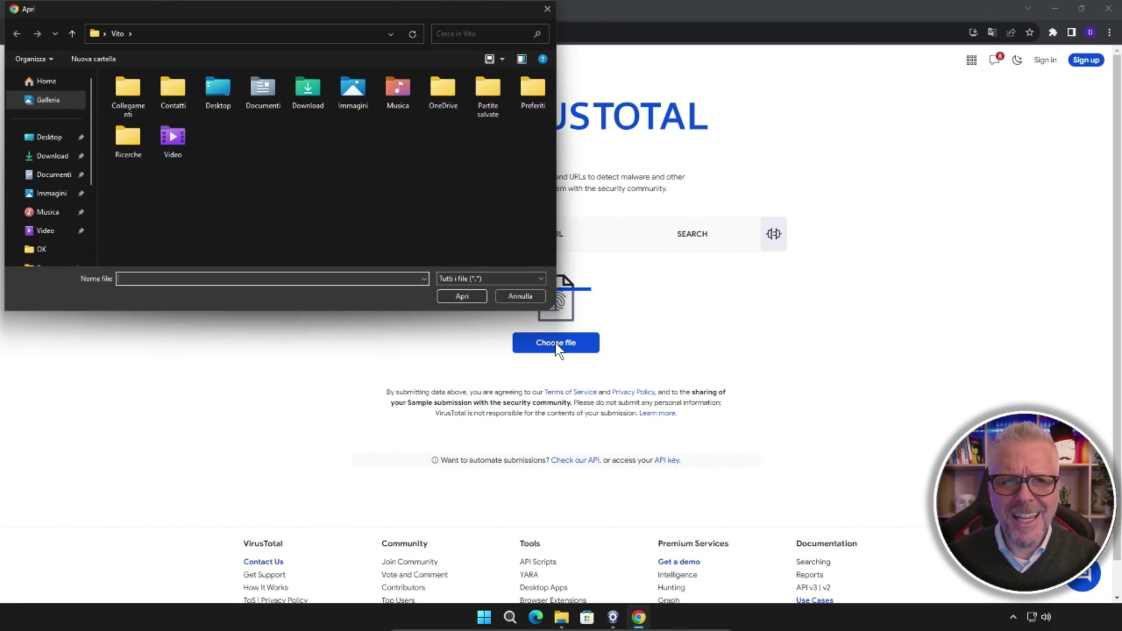
click(49, 182)
click(143, 114)
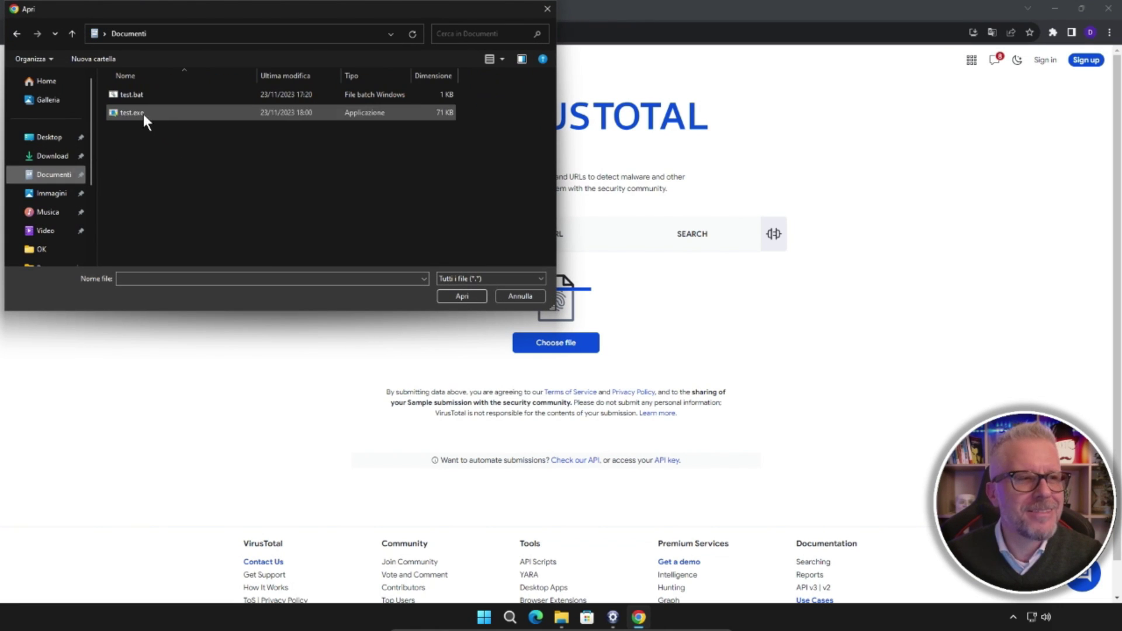
click(462, 296)
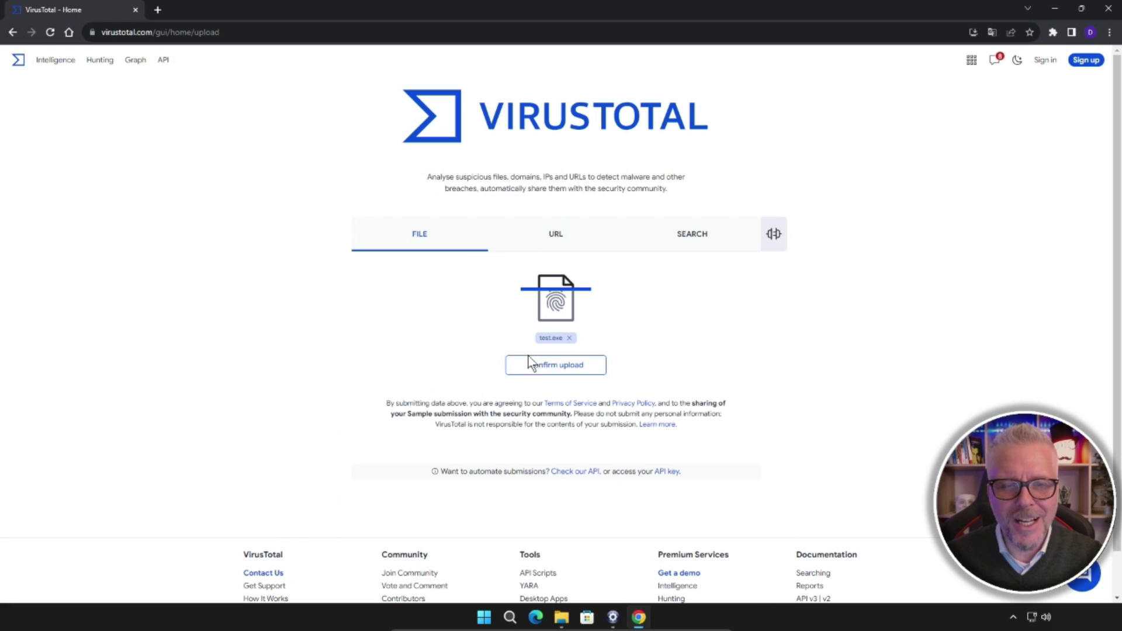
click(552, 369)
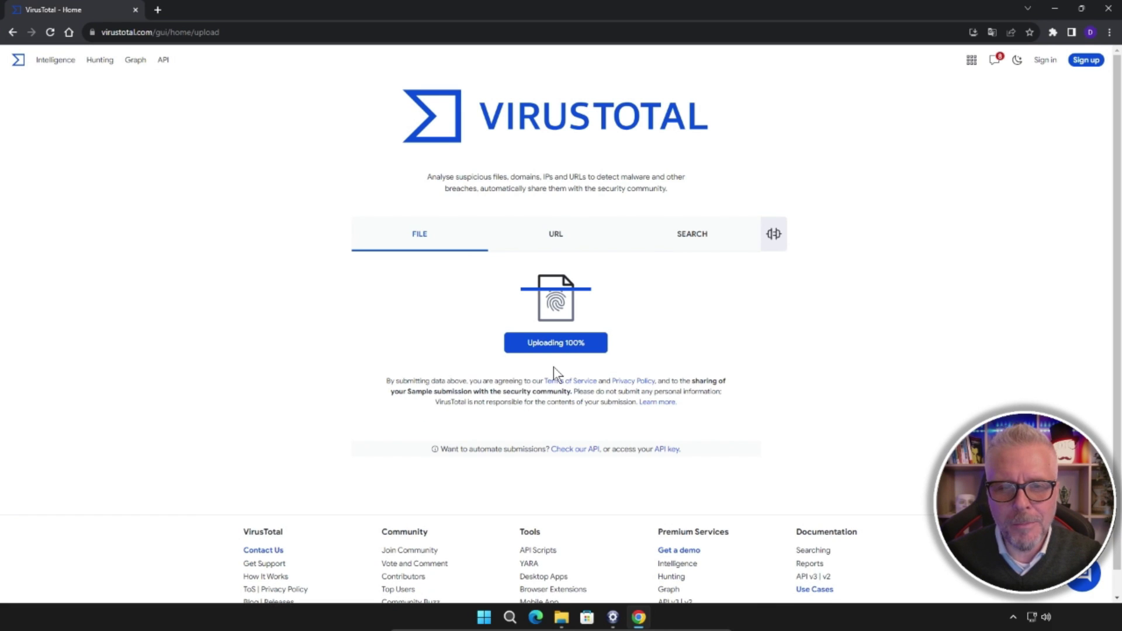